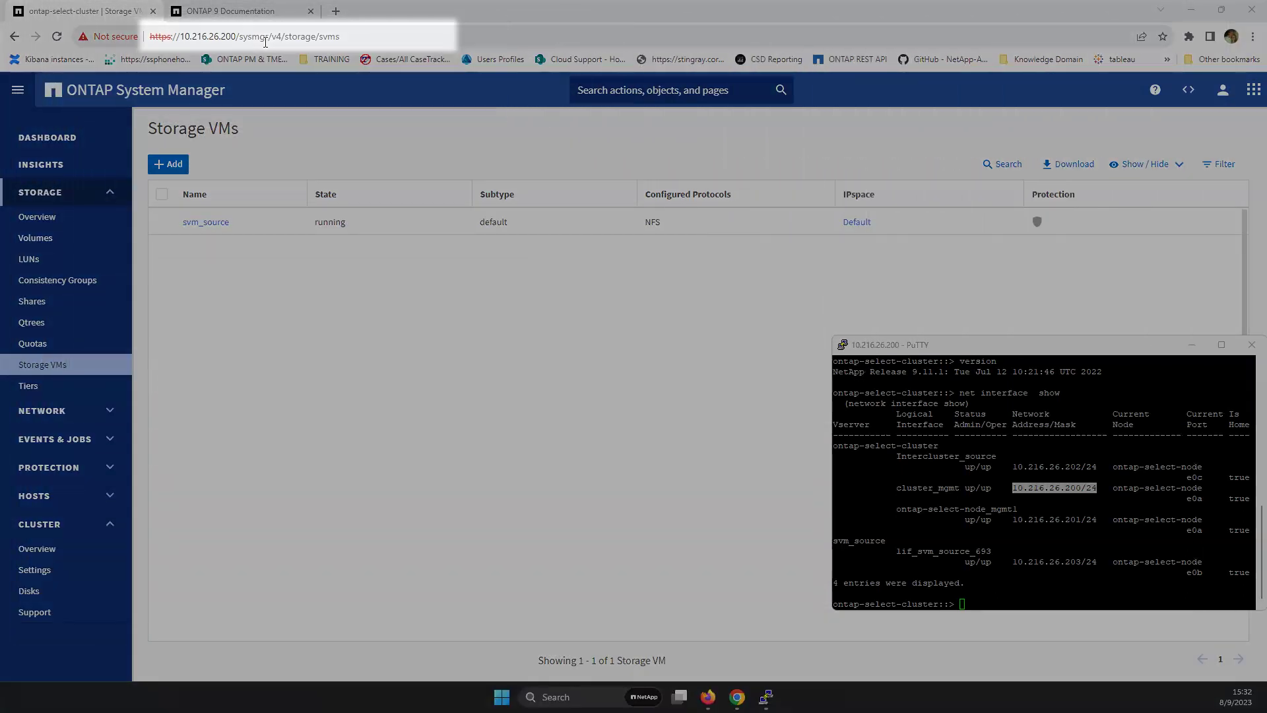
- Center the PuTTY terminal and highlight the ONTAP release version
left_click(972, 344)
left_click_drag(648, 310, 627, 291)
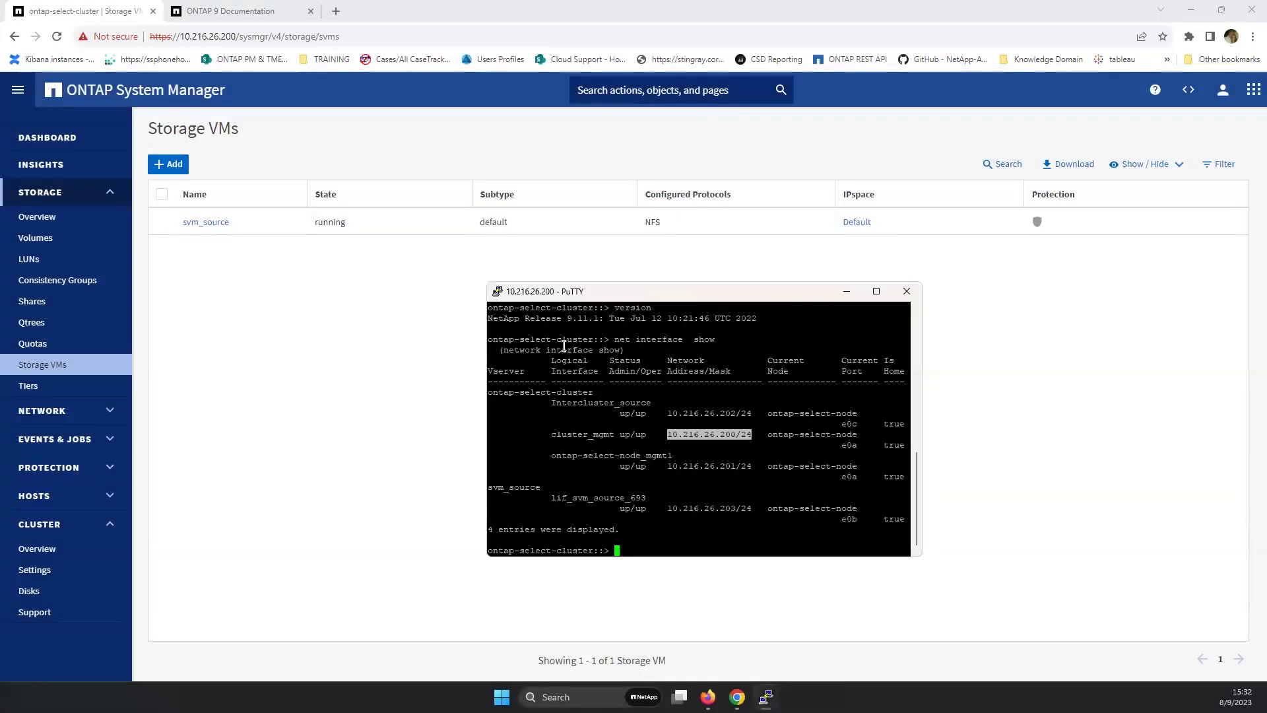
left_click_drag(519, 318, 621, 319)
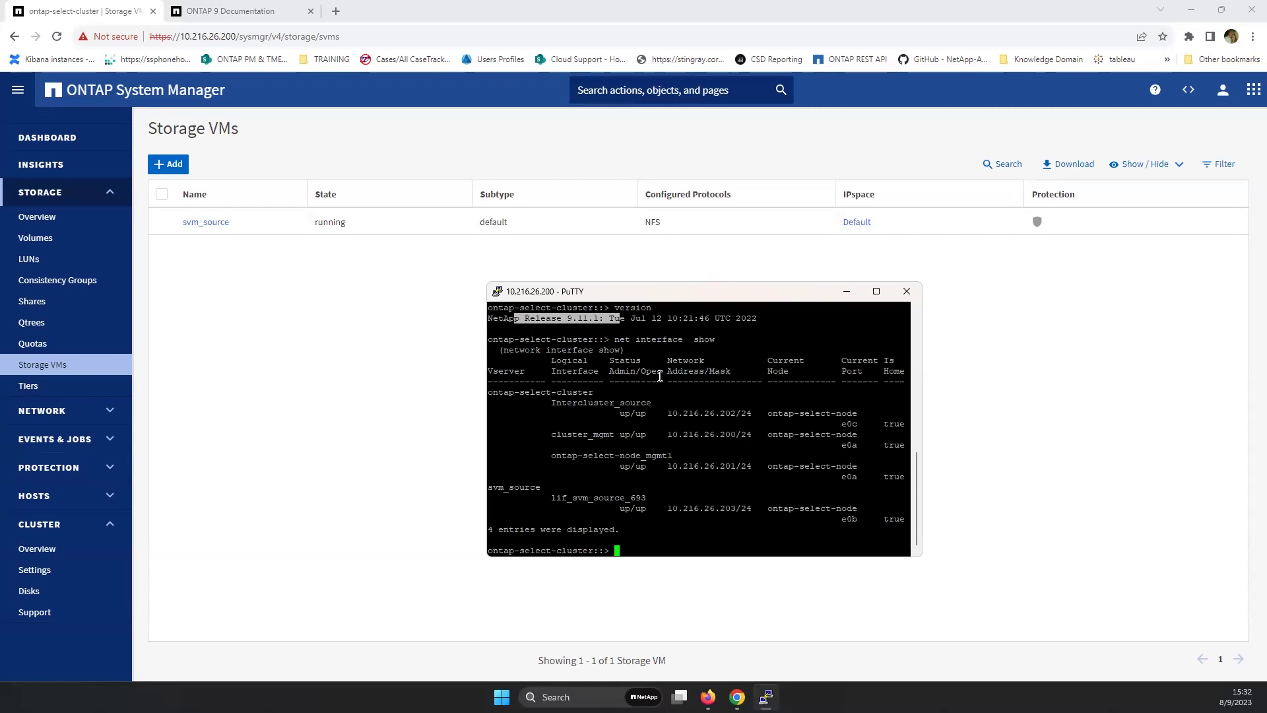
- Highlight the LIF addresses 10.216.26.203, 10.216.26.201 and 10.216.26.202 in the interface list
left_click_drag(541, 434, 756, 432)
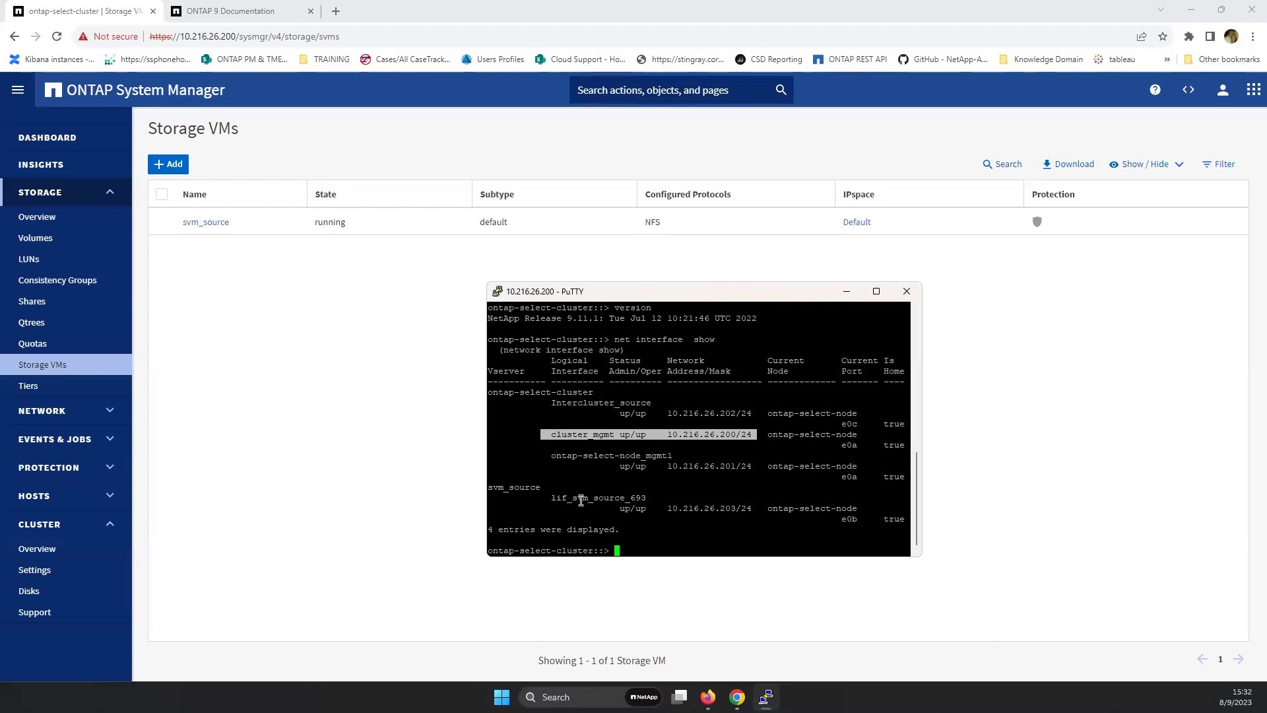
left_click(733, 505)
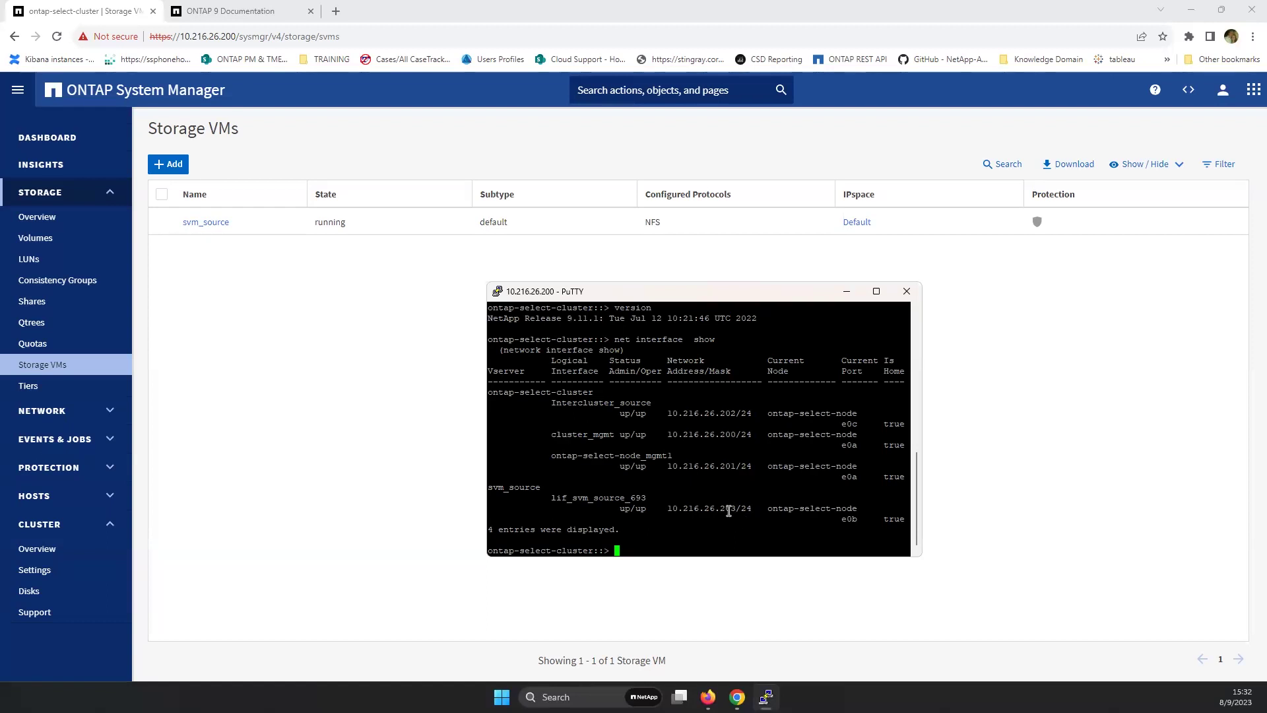
double_click(729, 509)
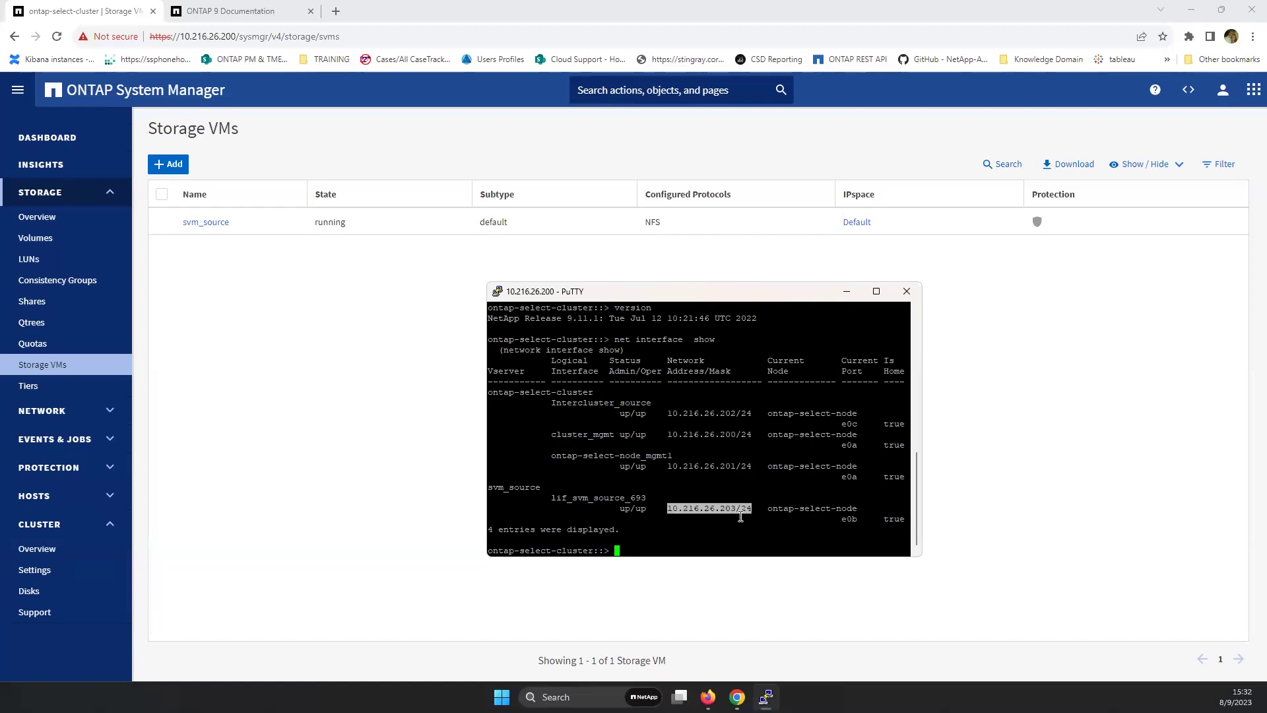
double_click(730, 466)
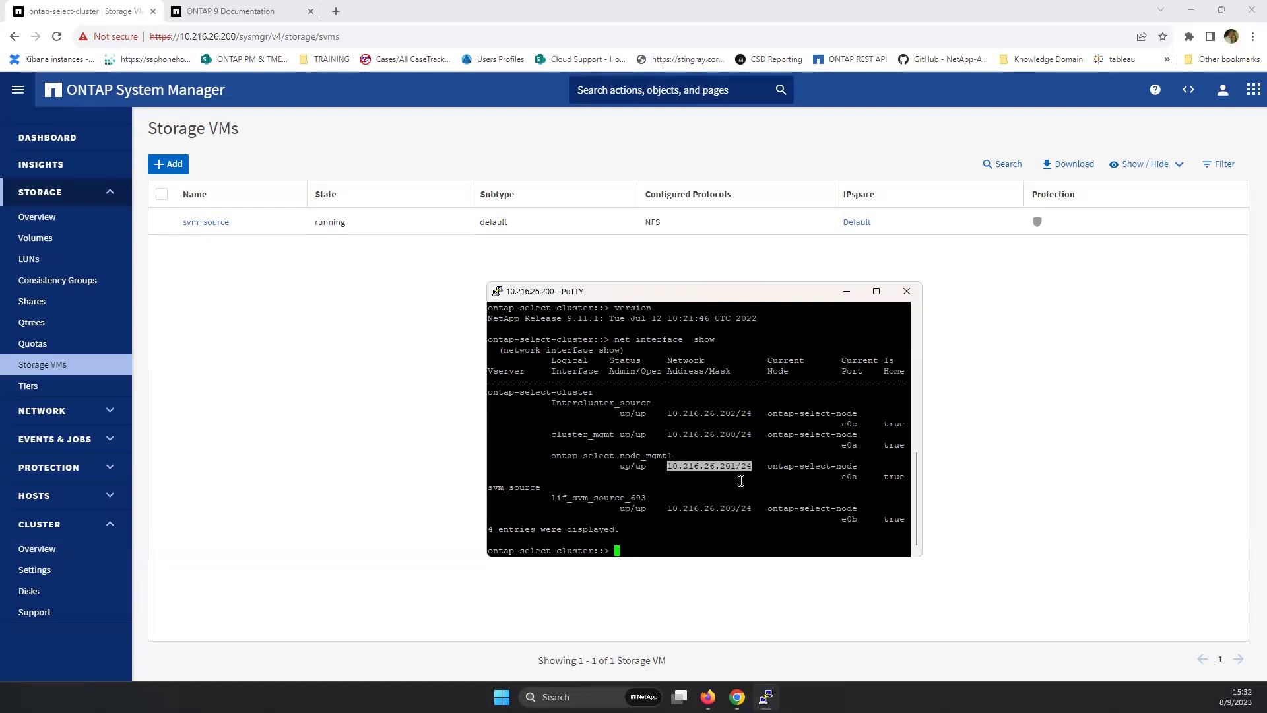
double_click(713, 413)
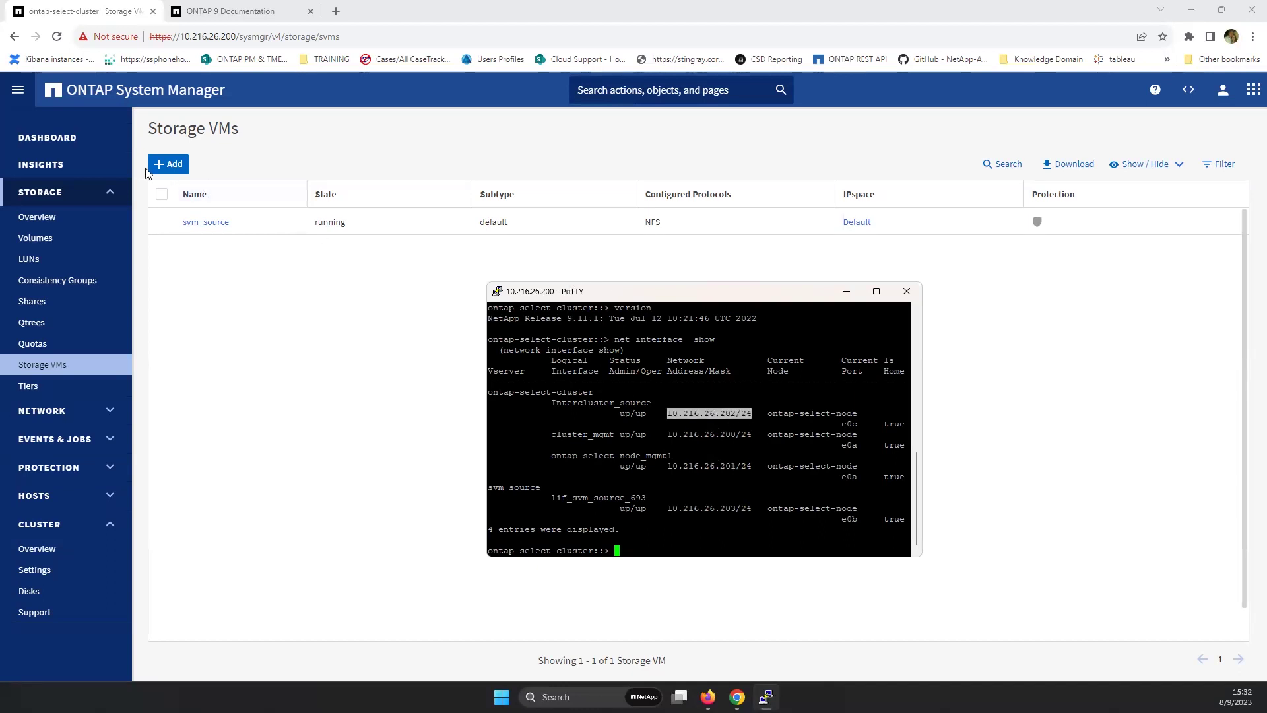
- Add a storage VM with SMB/CIFS enabled, replacing the default name svm0 with Cifs_ontap
left_click(171, 164)
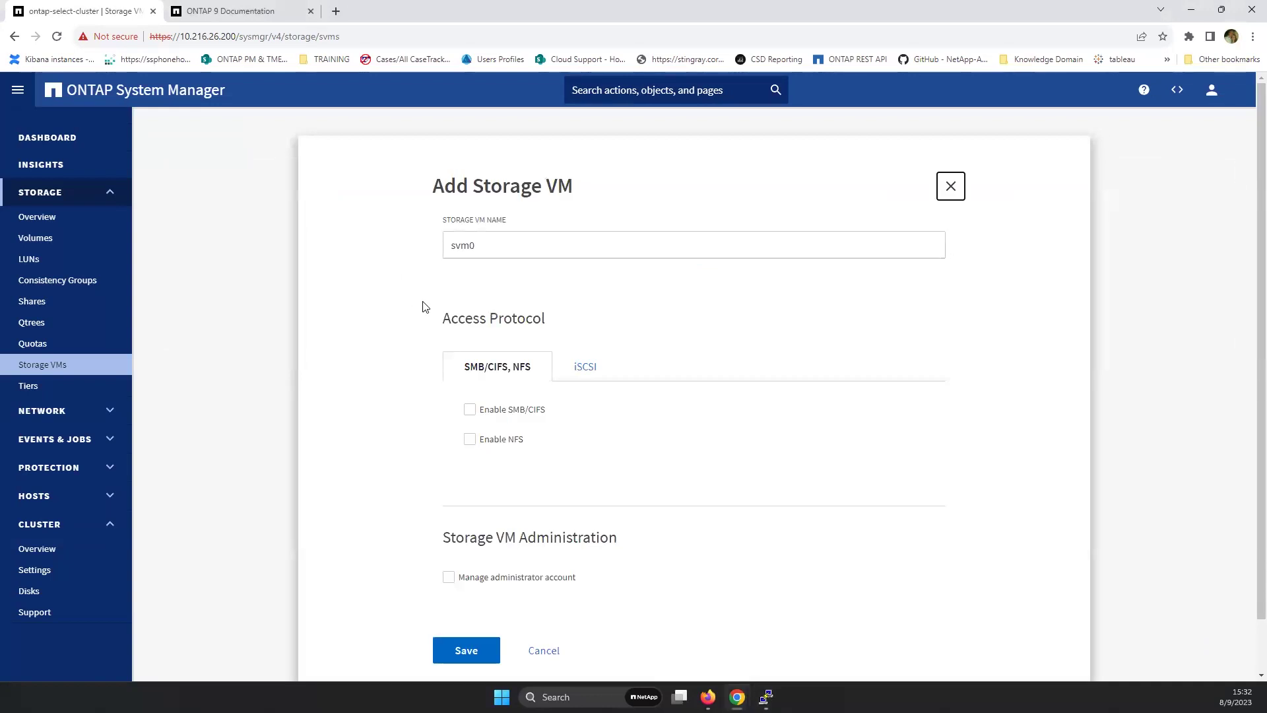
left_click(469, 410)
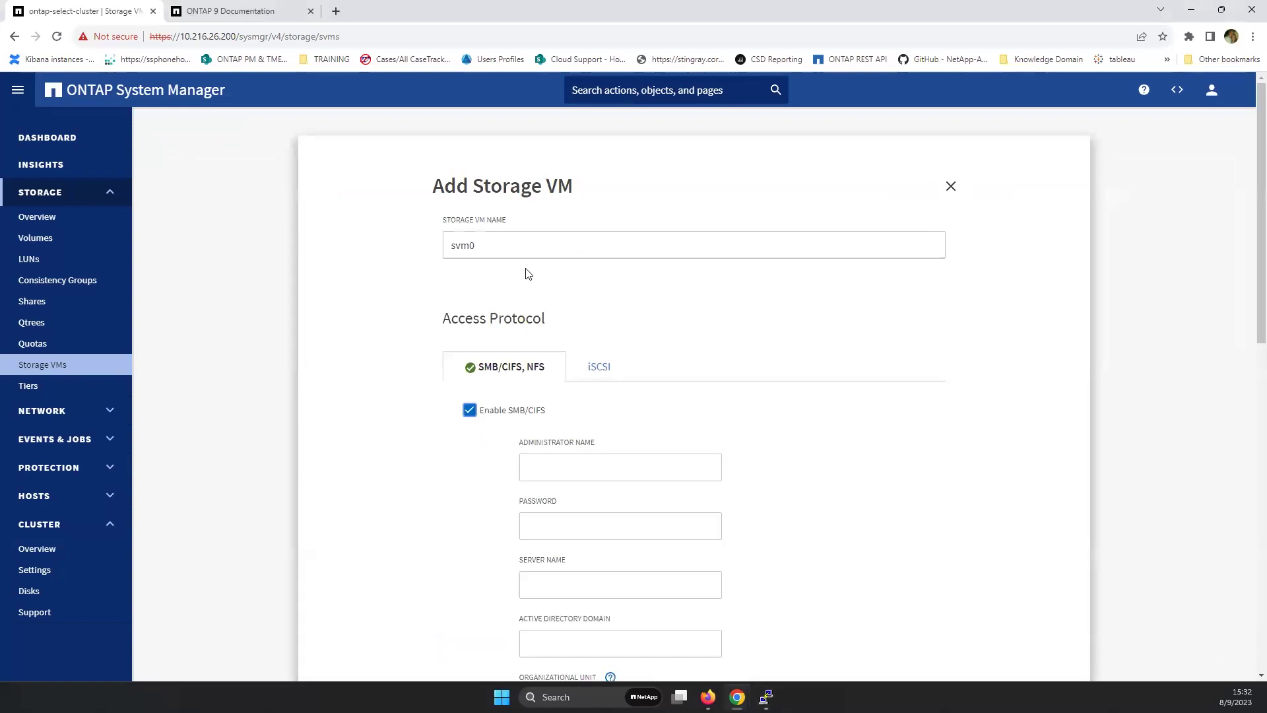
left_click_drag(489, 243, 386, 242)
key("BackSpace")
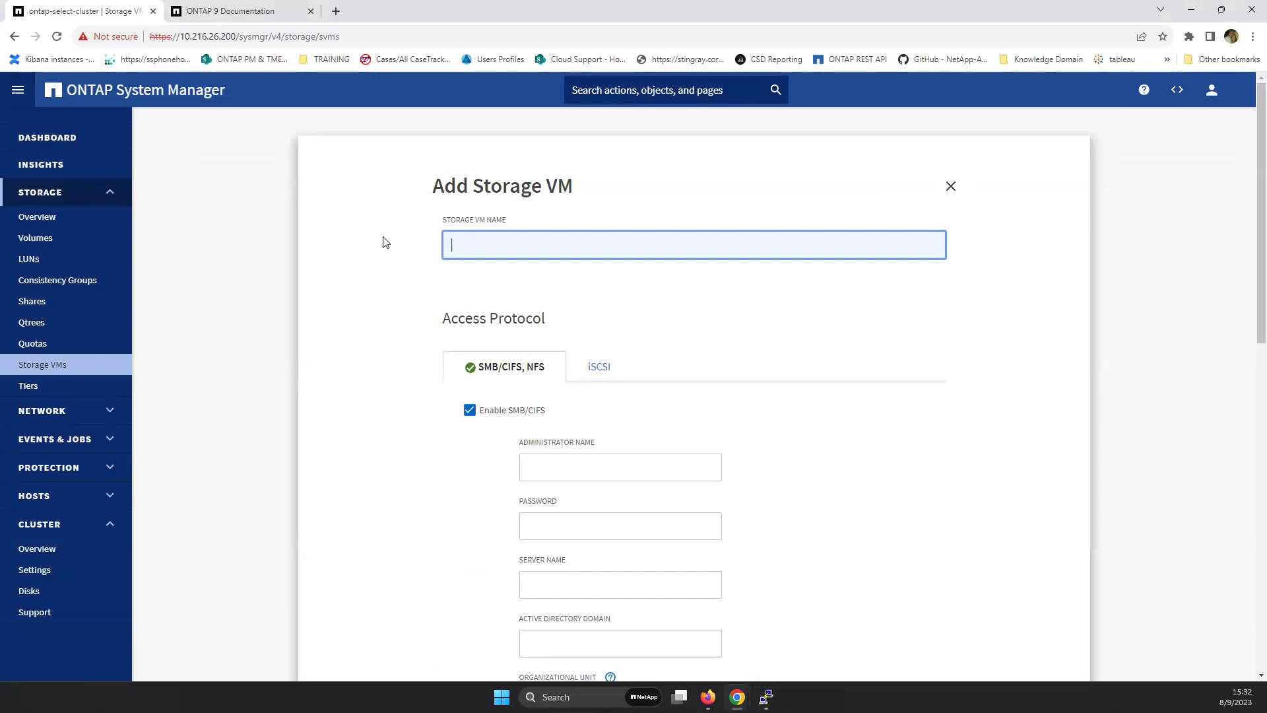
type("Cifs_ontap")
left_click(526, 466)
scroll(779, 482, "down", 2)
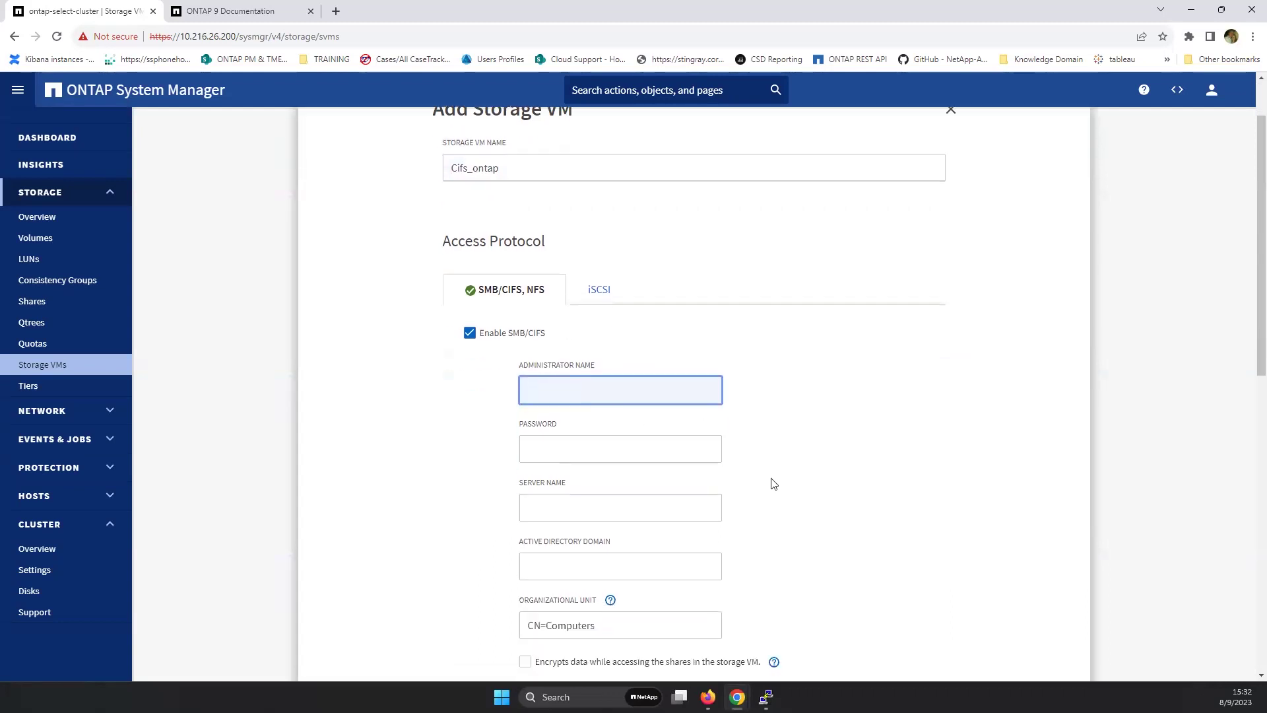
scroll(792, 462, "down", 1)
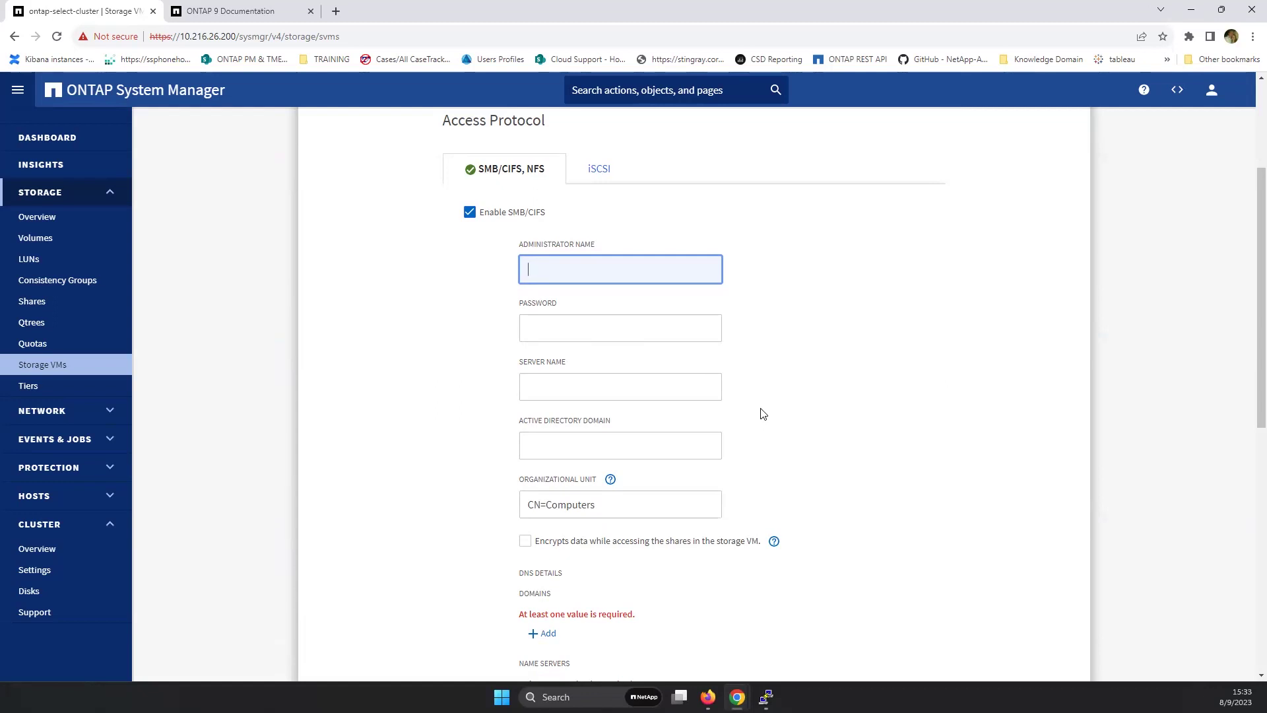
- Enter the domain administrator's account name and password for SMB/CIFS
type("emea-oc-admin")
key("Tab")
type("*********")
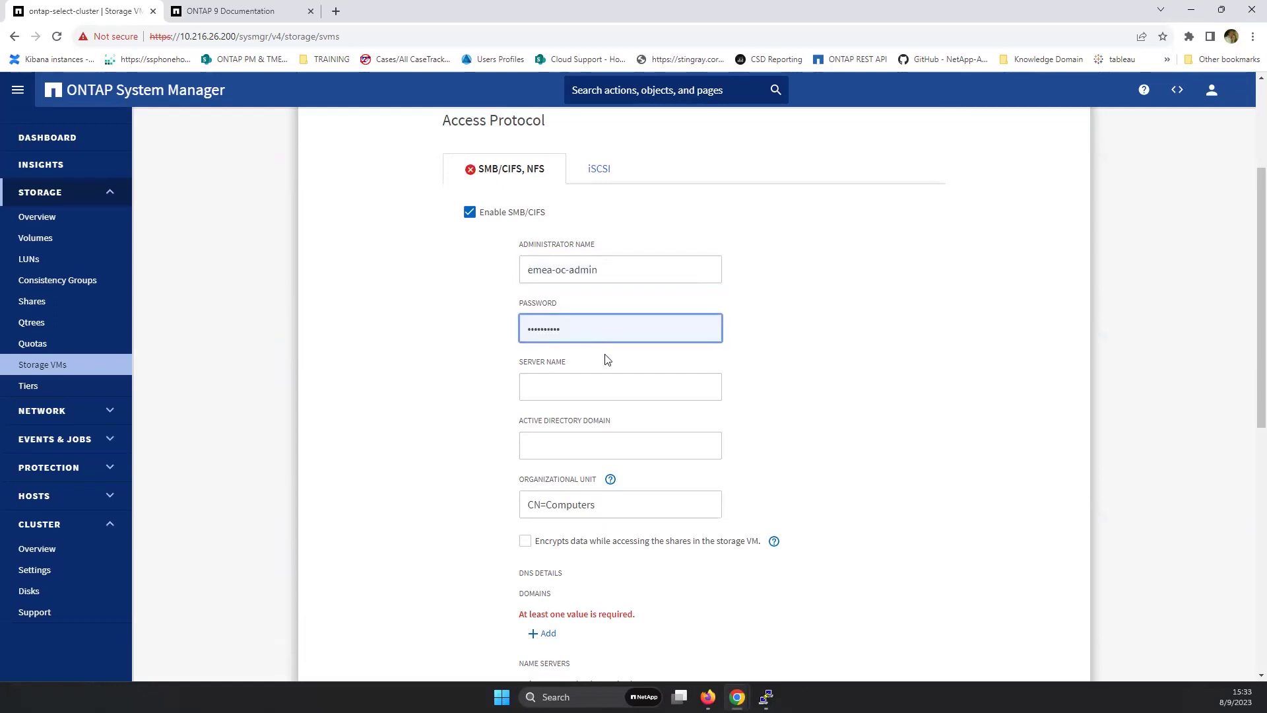
- Set the CIFS server name to CIFStestNetApp
left_click(556, 390)
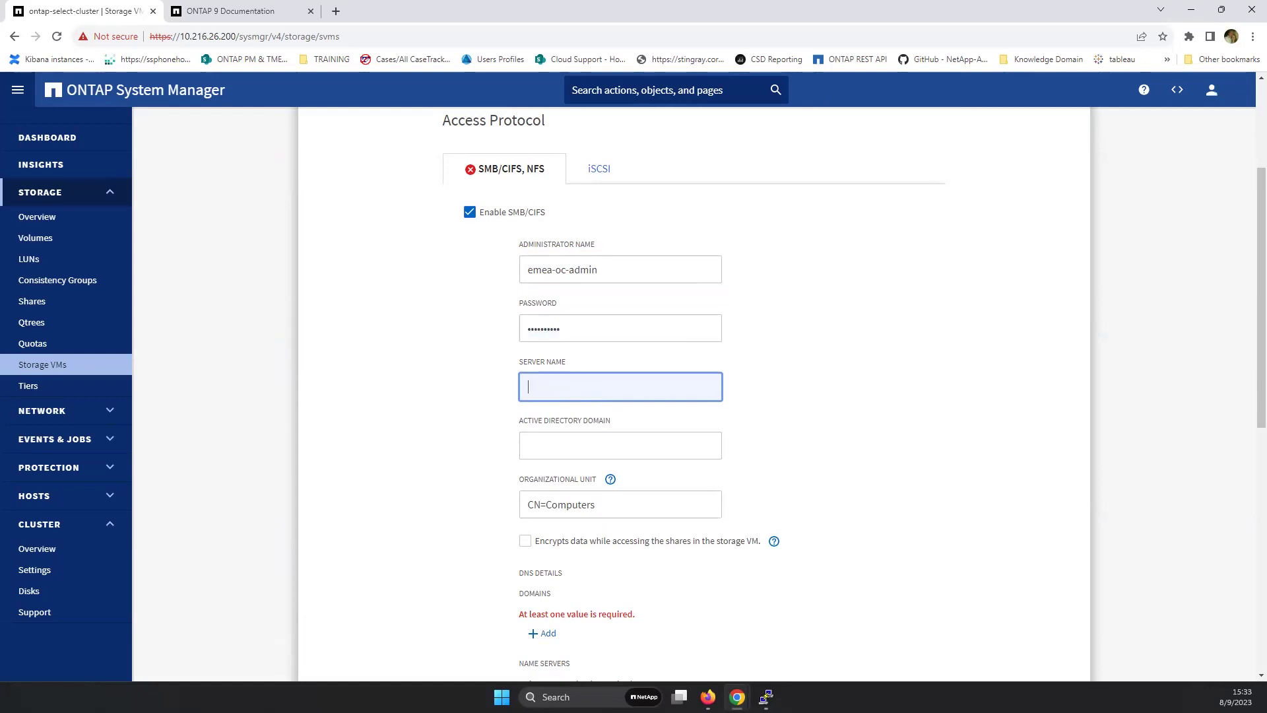
key("alt+Tab")
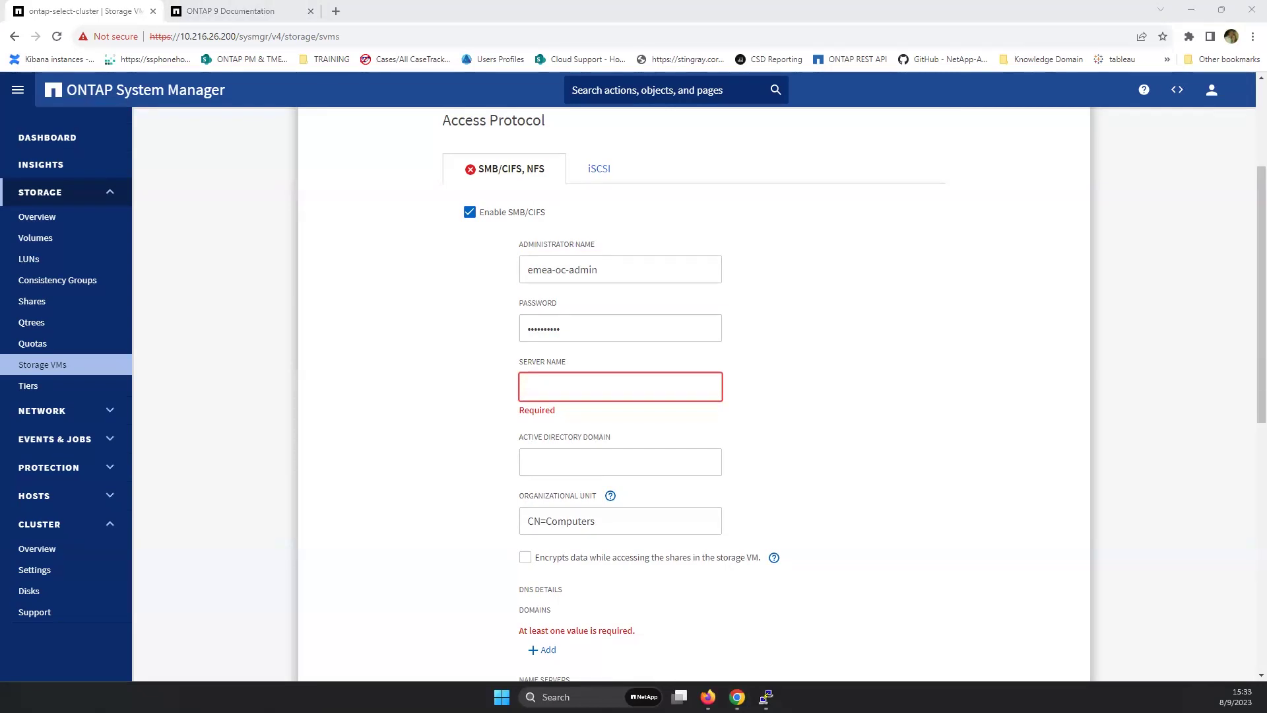
left_click(568, 392)
type("CIFS")
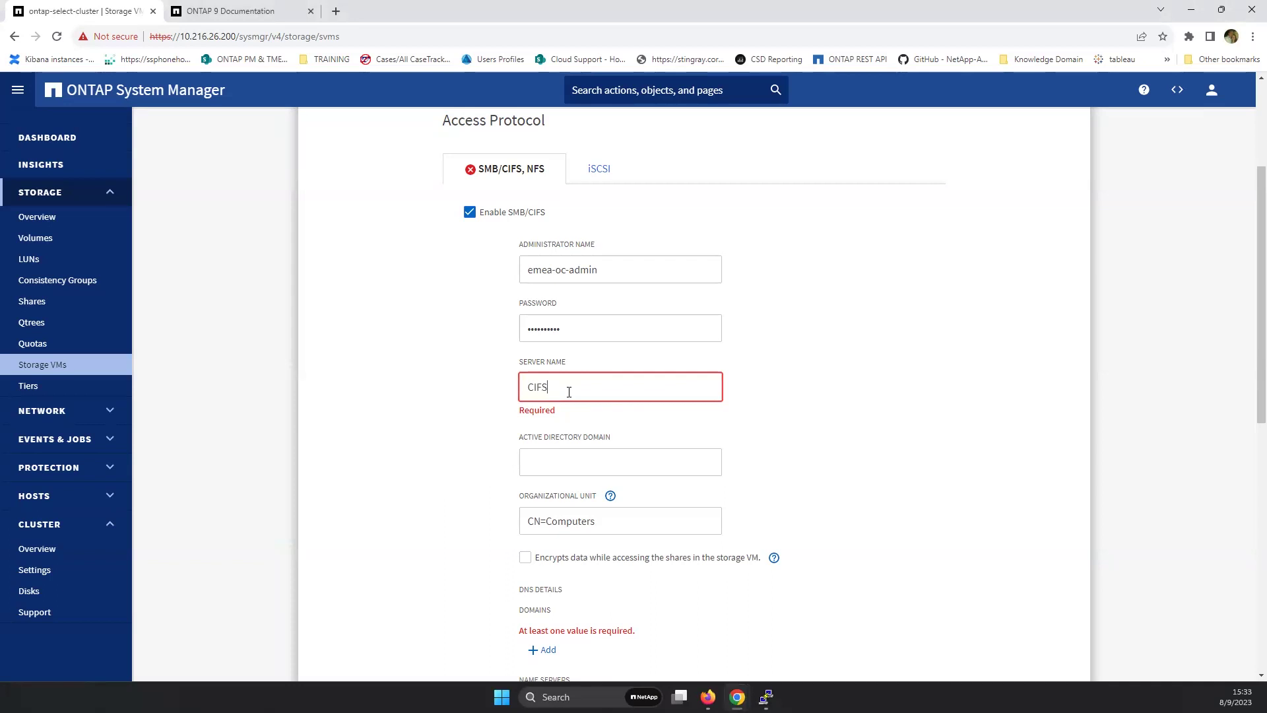
type("testNetApp")
left_click(541, 460)
scroll(736, 419, "down", 1)
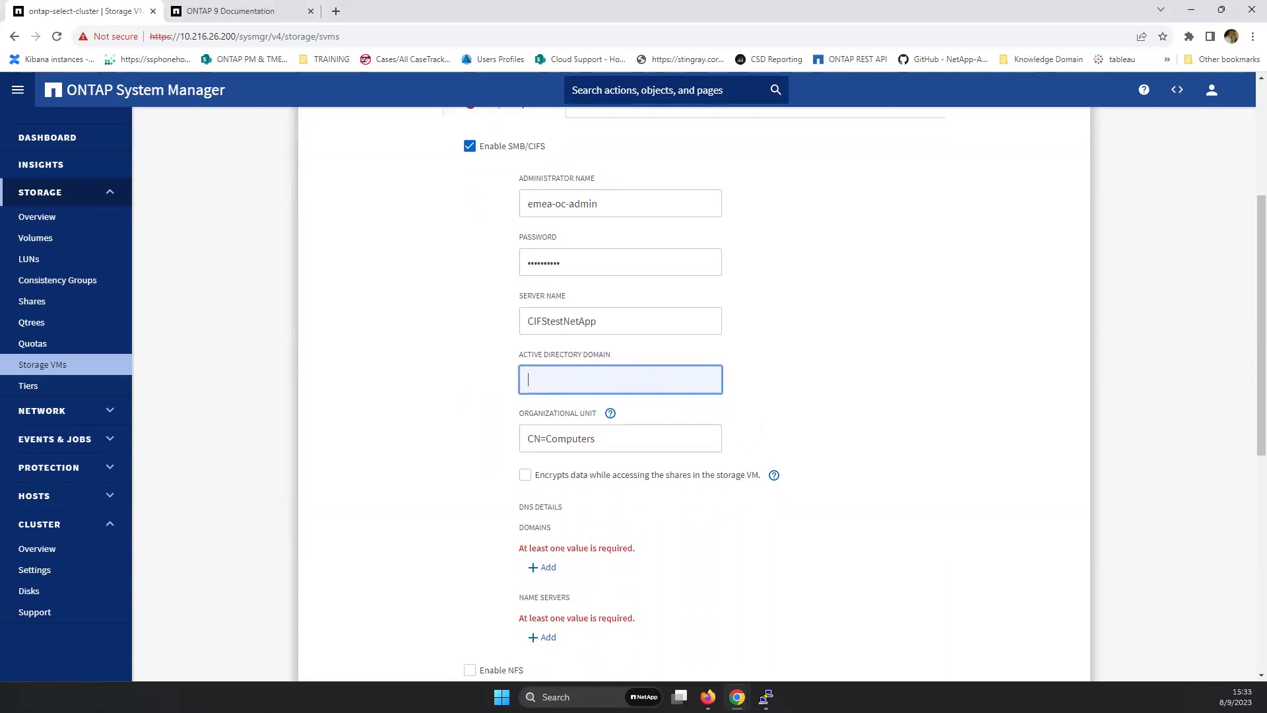
- View the emea-oc.local domain's top-level containers in Active Directory Users and Computers, then return to the form
key("alt+Tab")
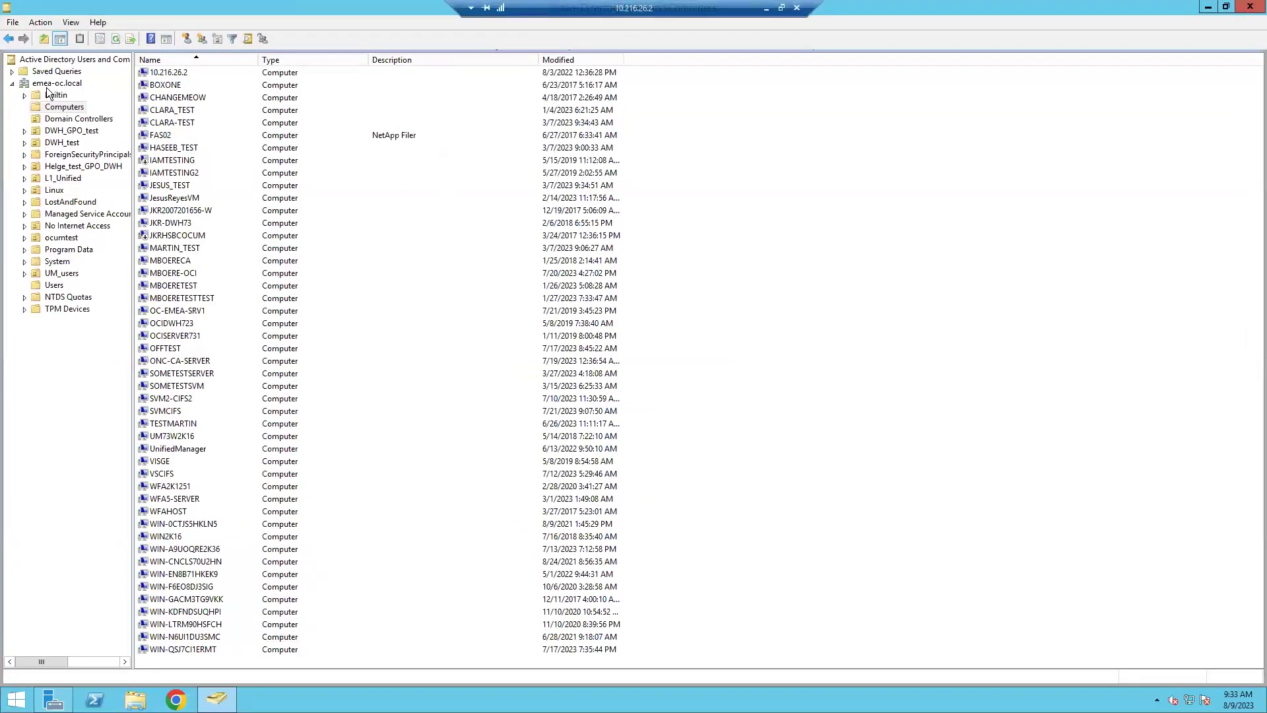
left_click(45, 85)
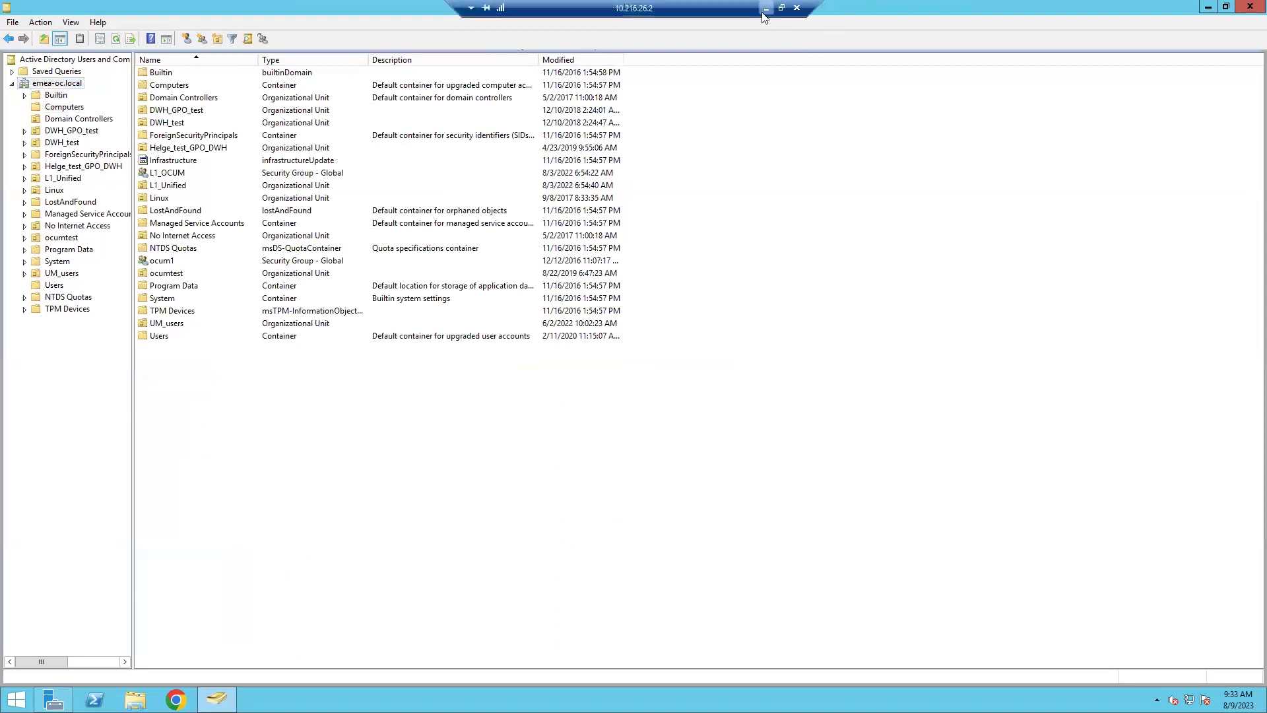
left_click(767, 8)
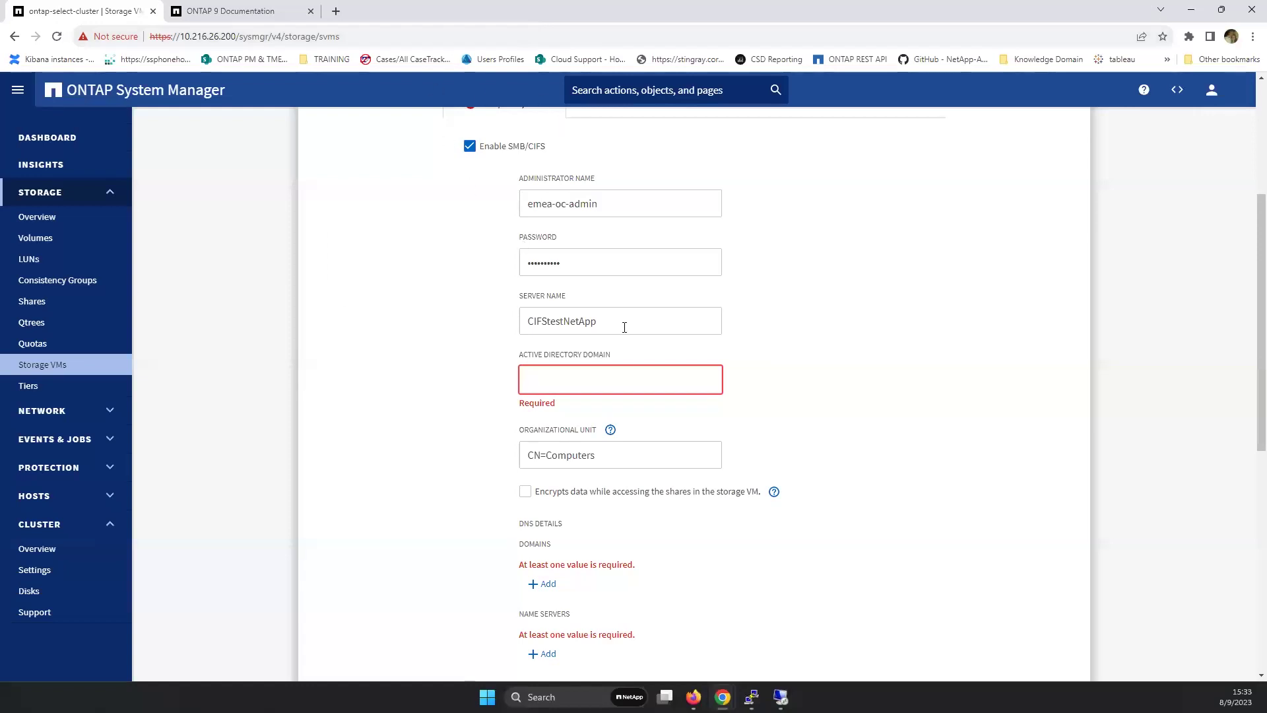
- Enter emea-oc.local as the AD and DNS domain and add name server 10.216.26.2
type("emea-oc.local")
scroll(799, 395, "down", 2)
left_click(543, 438)
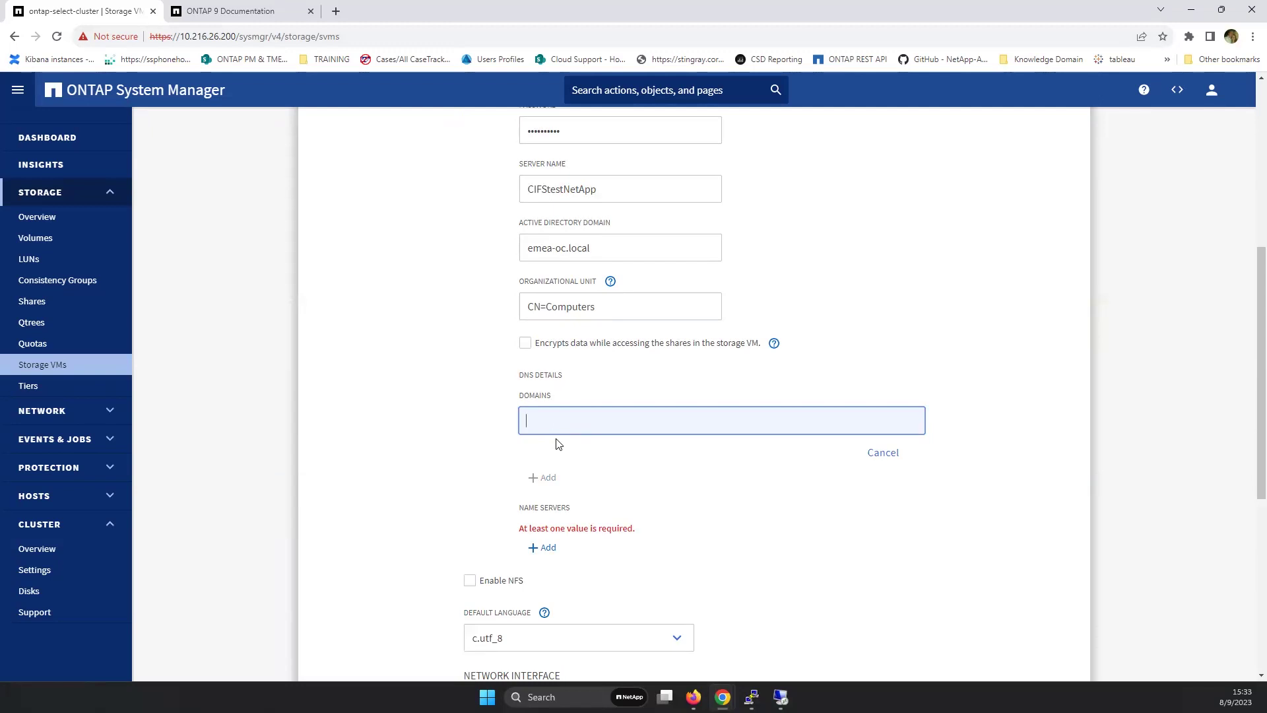
type("emea-oc.local")
left_click(547, 548)
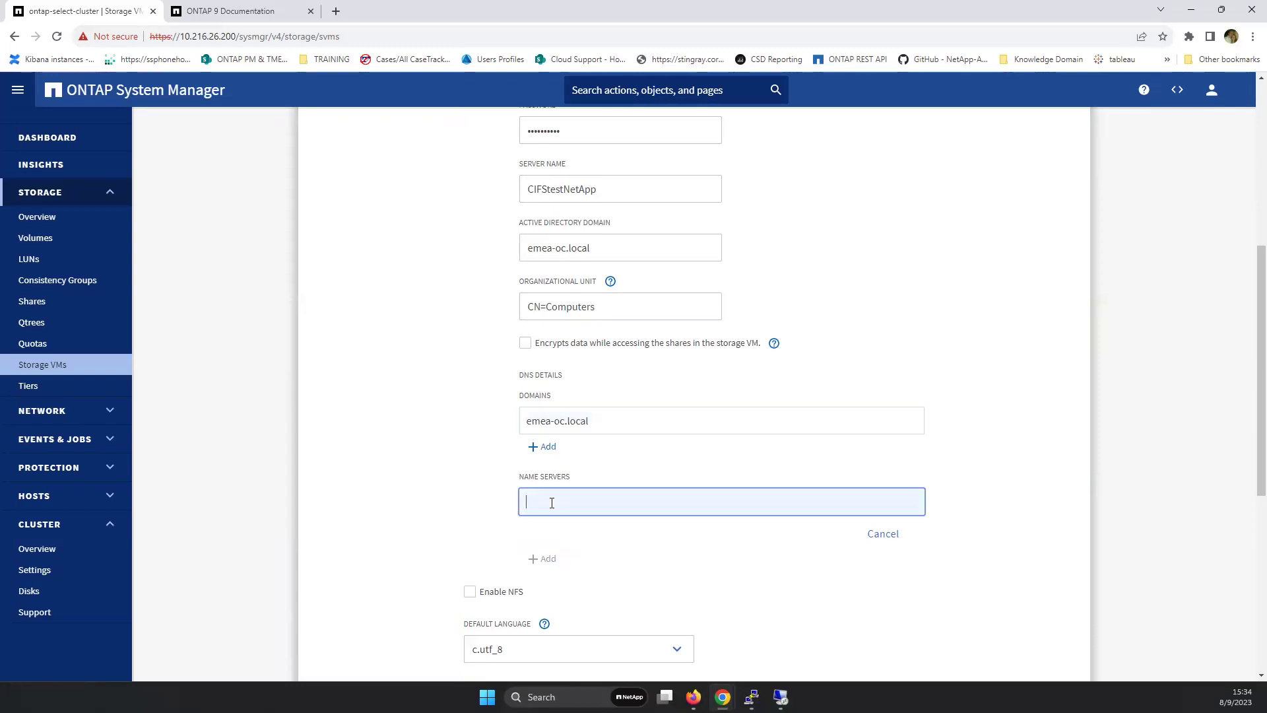
type("10.216.26.2")
- Give the ontap-select-node interface IP 10.216.26.204, subnet mask 24, keeping gateway 10.216.26.1
scroll(591, 521, "down", 4)
left_click(506, 513)
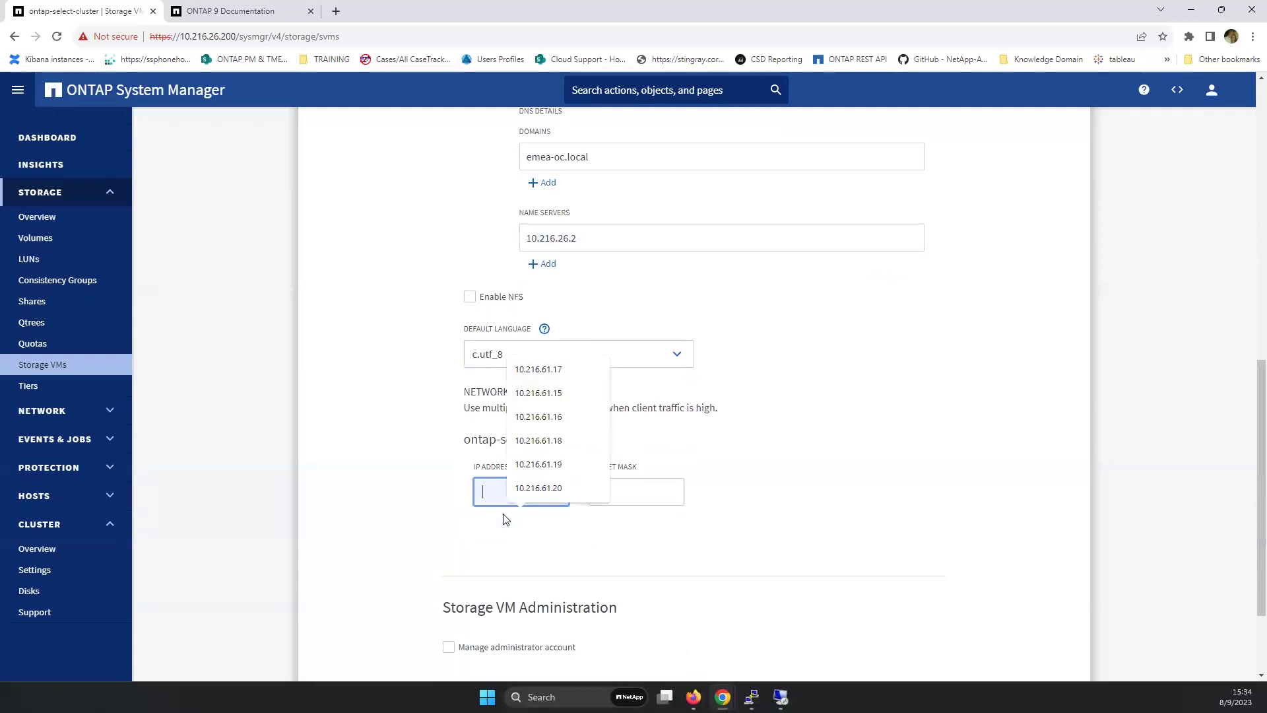
left_click(472, 548)
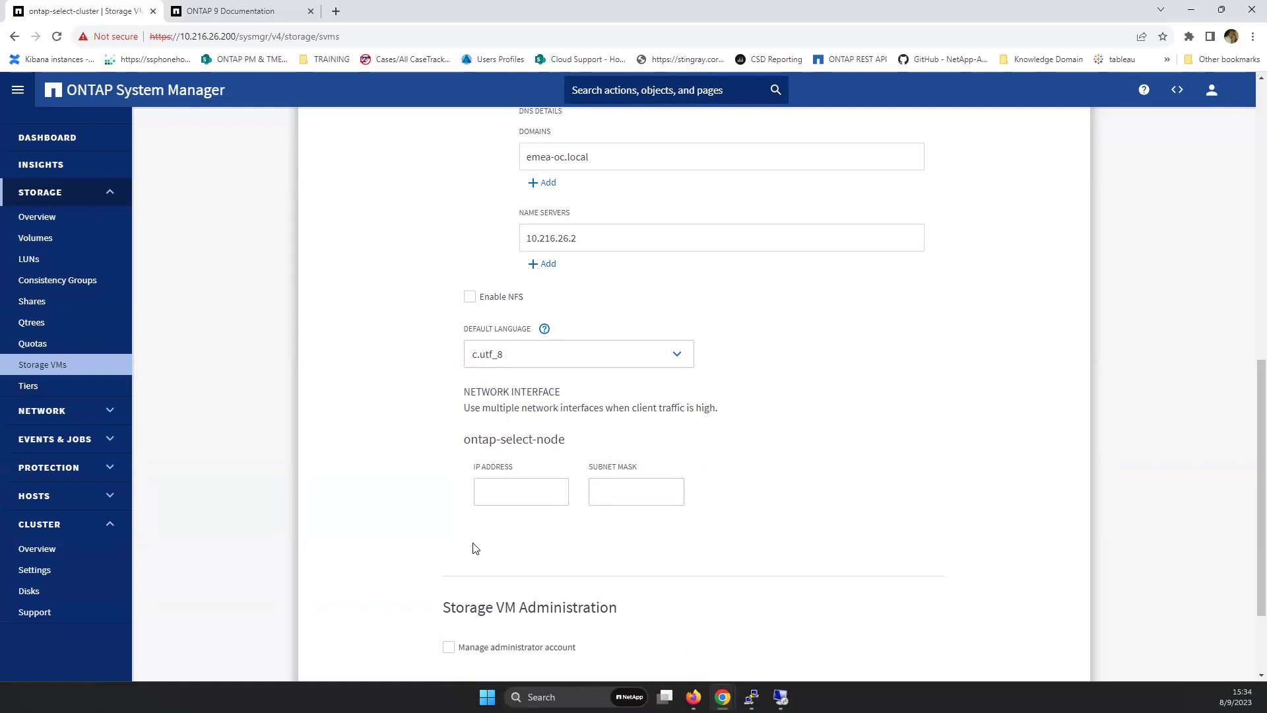
left_click(480, 494)
type("10.216.26.2")
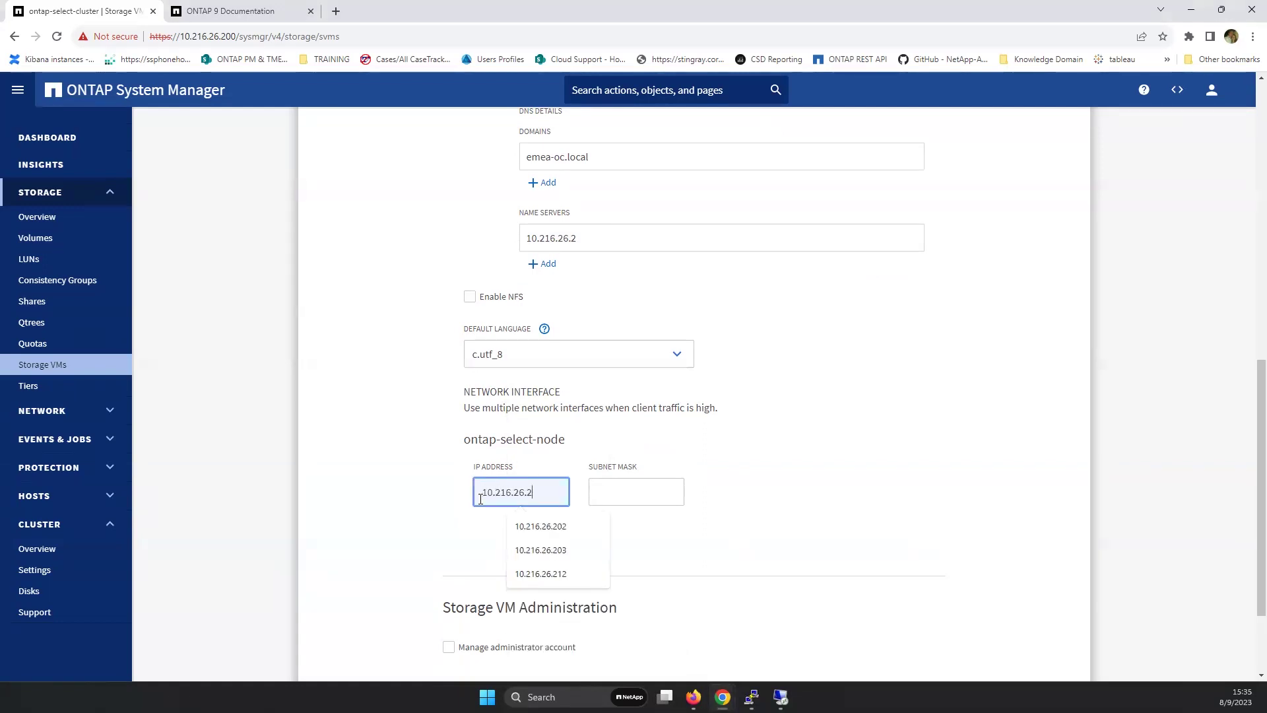
type("04")
key("Tab")
type("24")
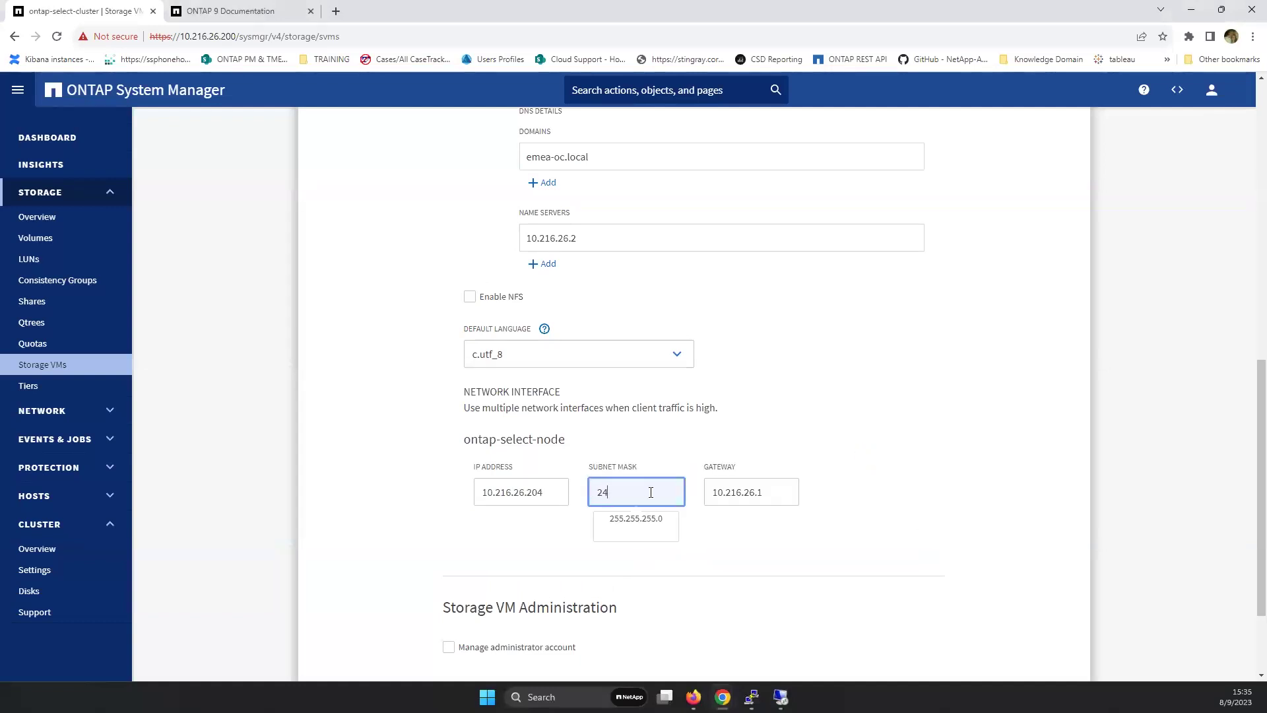
double_click(746, 490)
left_click(952, 451)
scroll(737, 545, "down", 2)
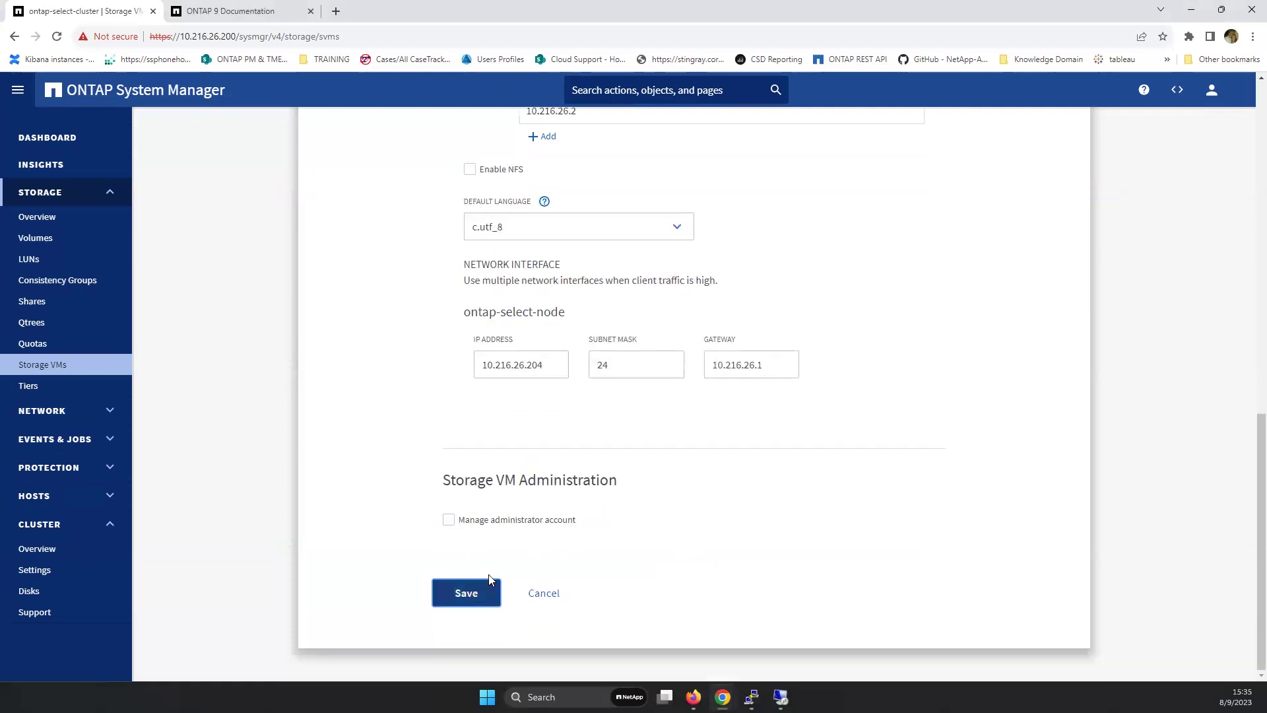
- Save the Cifs_ontap storage VM and confirm 'The storage VM was added.' appears
left_click(472, 595)
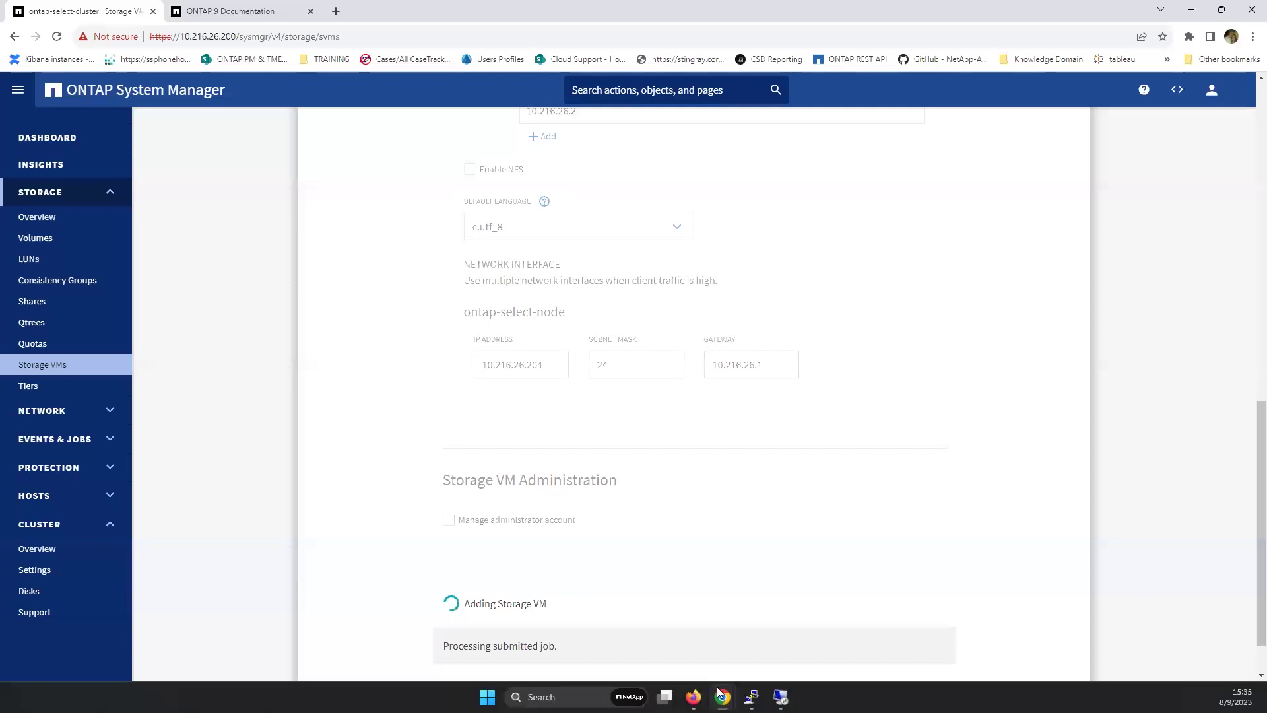
mouse_move(690, 698)
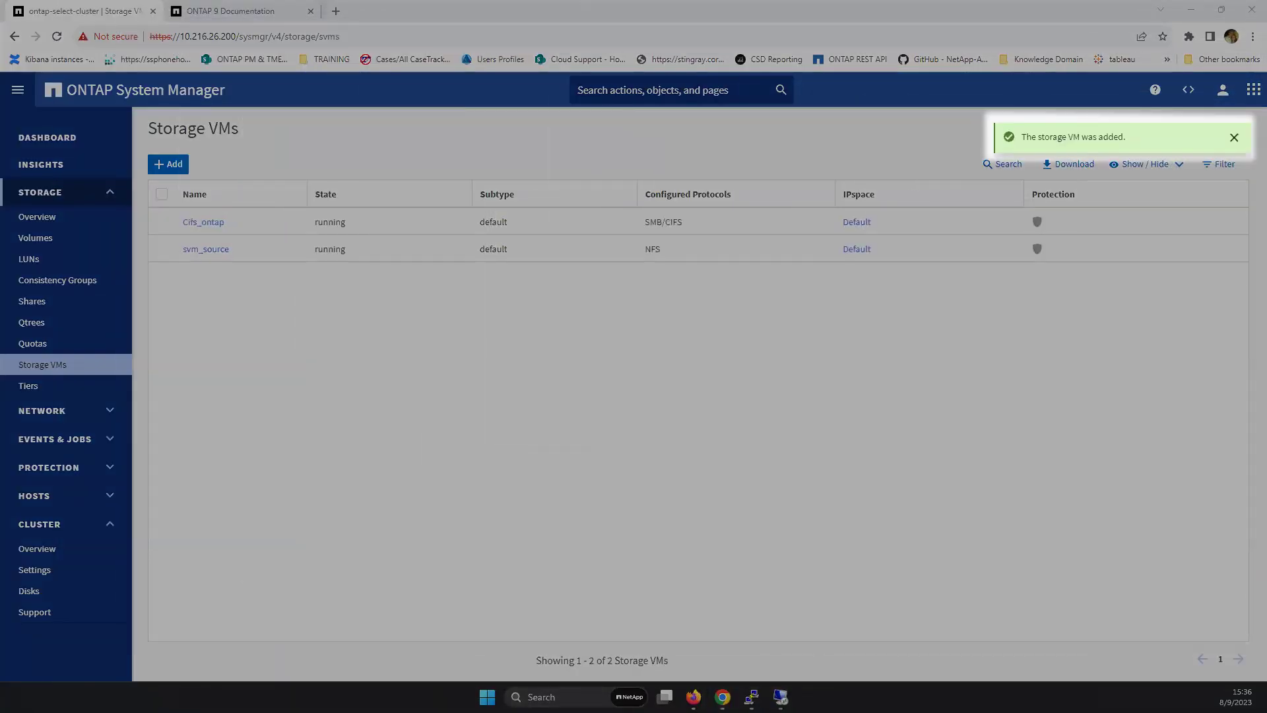
left_click_drag(1129, 138, 1019, 136)
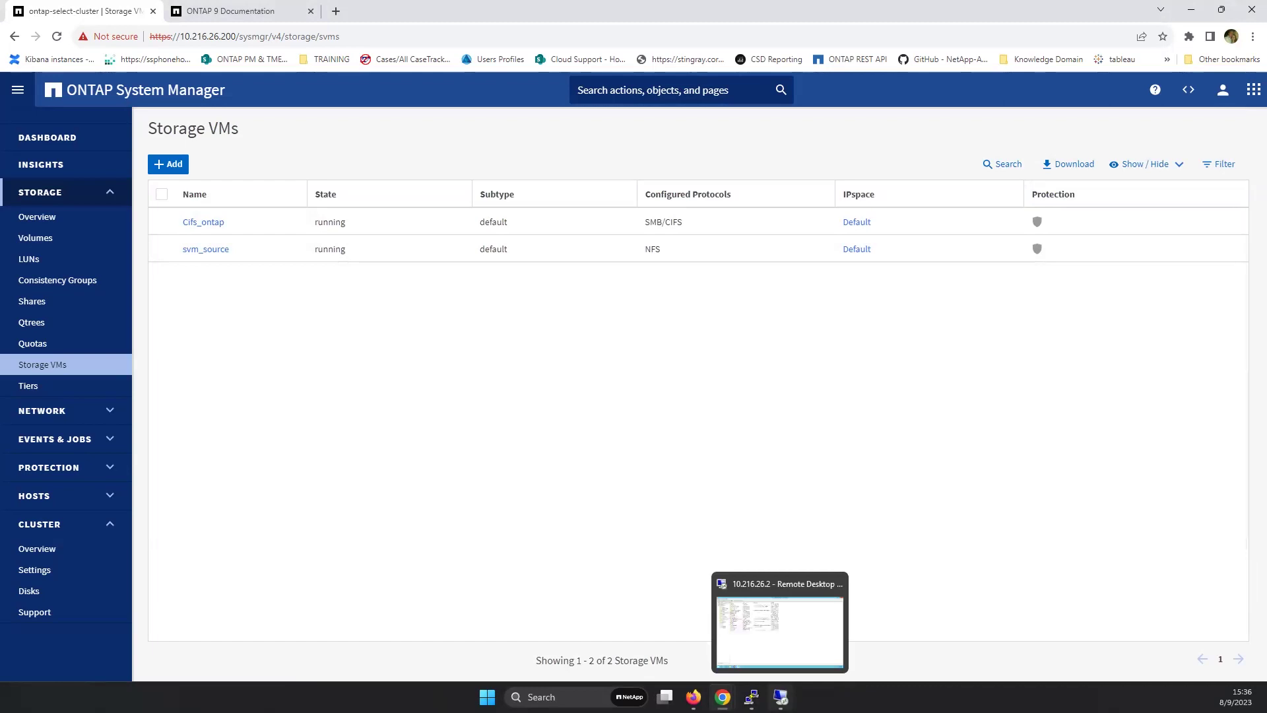
- Show the domain's computer accounts in Active Directory Users and Computers
left_click(779, 630)
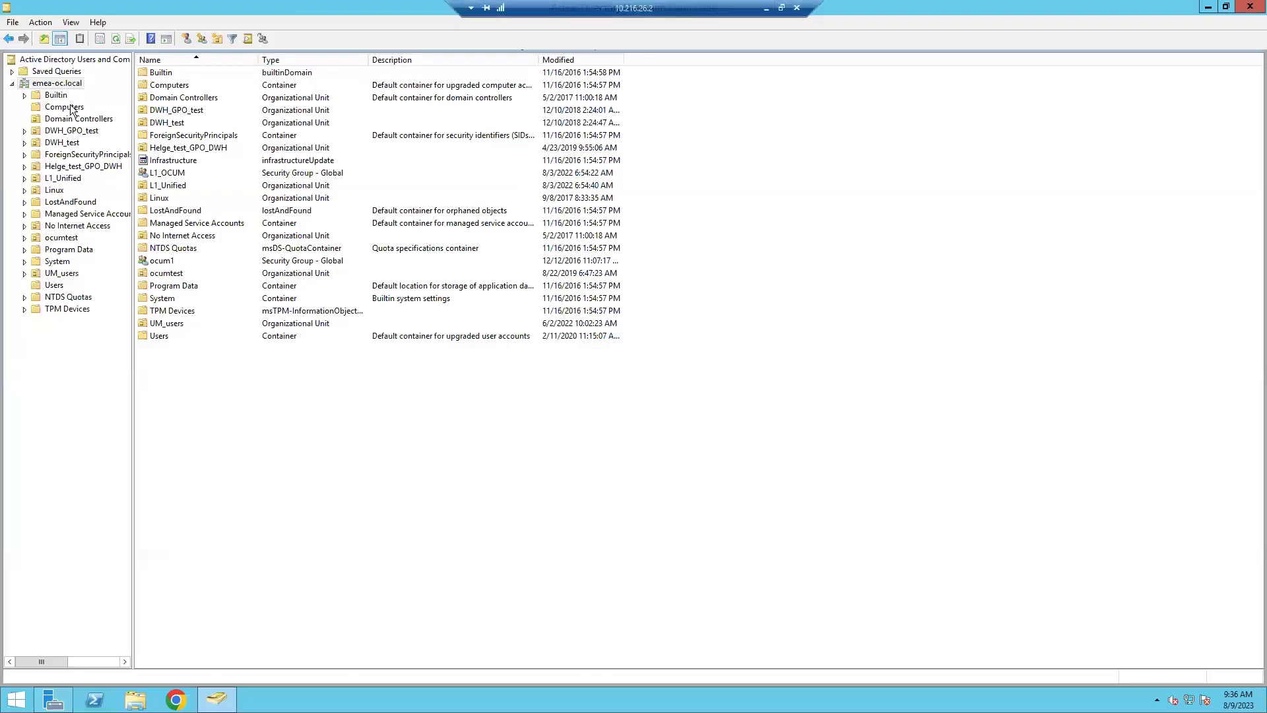
left_click(72, 110)
left_click(181, 326)
key("c")
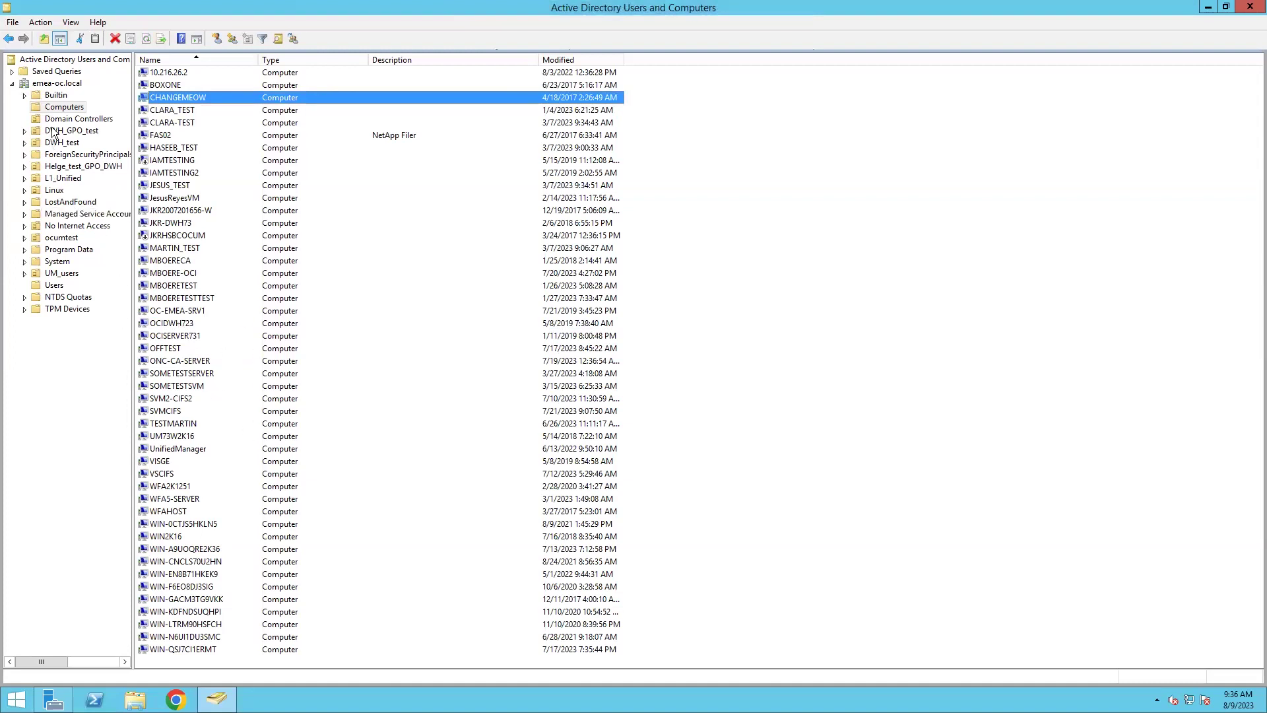
- Refresh Computers, sort by Modified newest first, and select CIFSTESTNETAPP
right_click(63, 108)
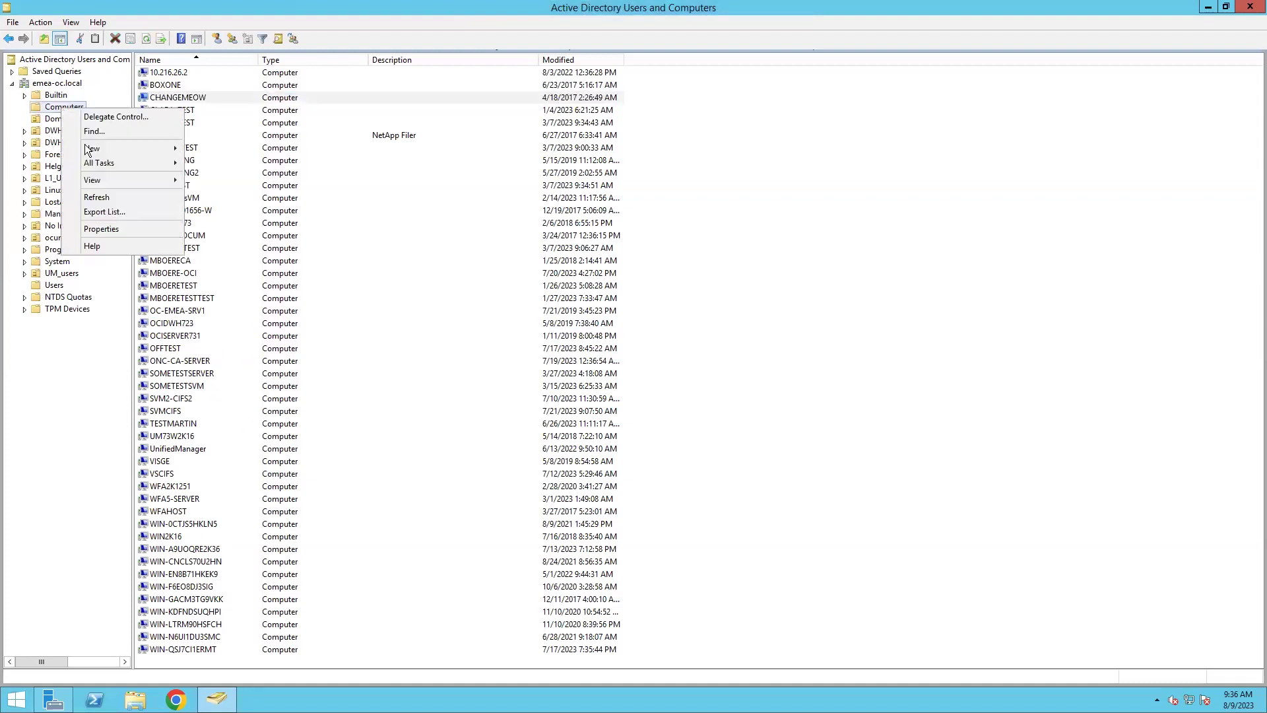
left_click(118, 197)
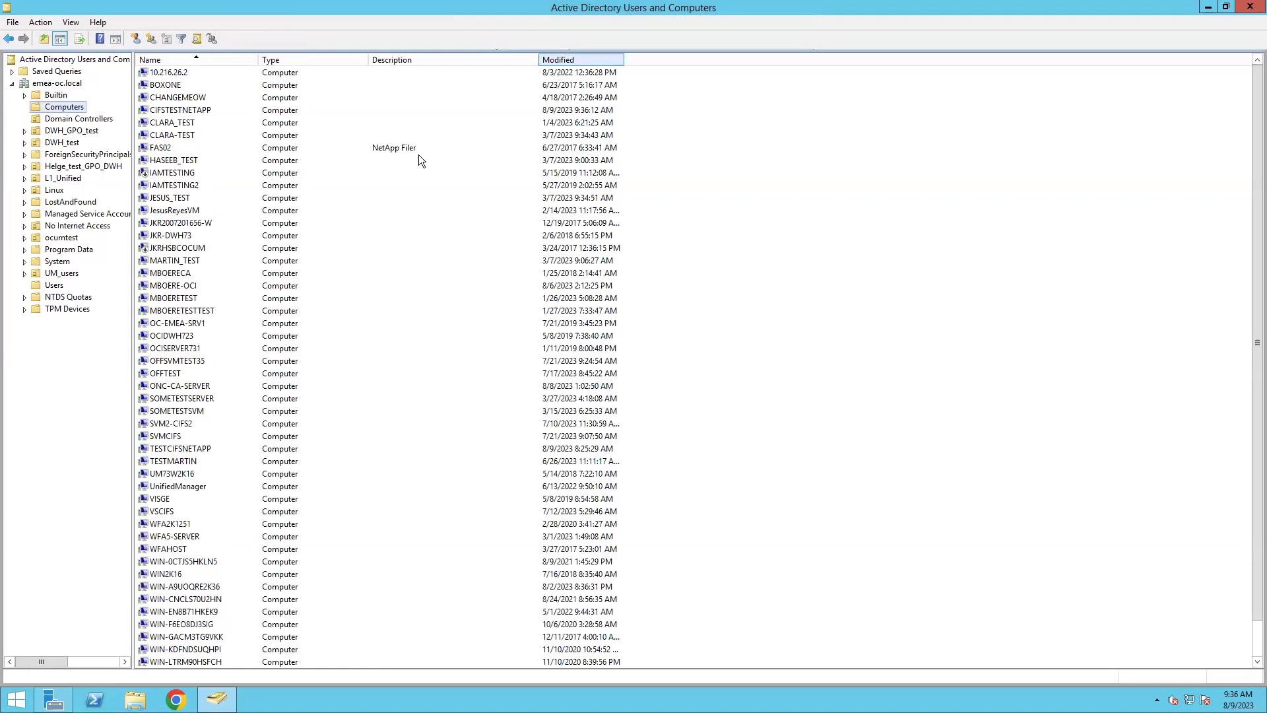
left_click(597, 62)
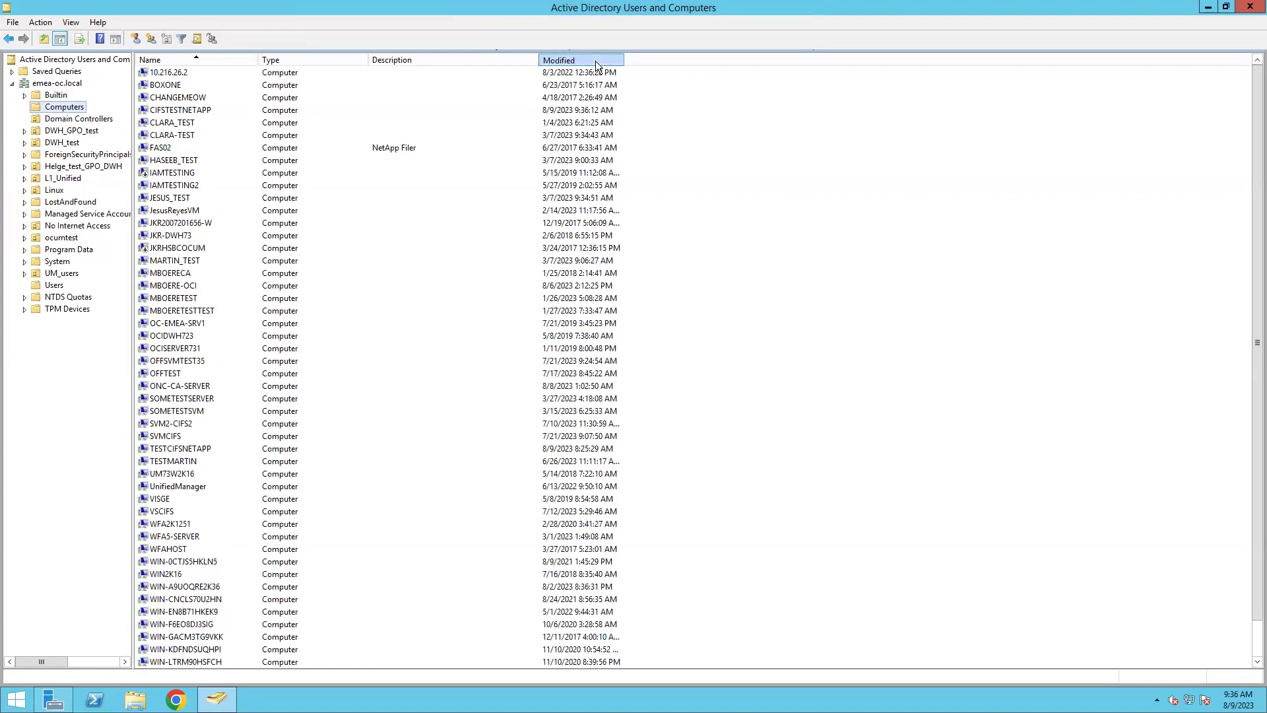
left_click(558, 61)
left_click(179, 73)
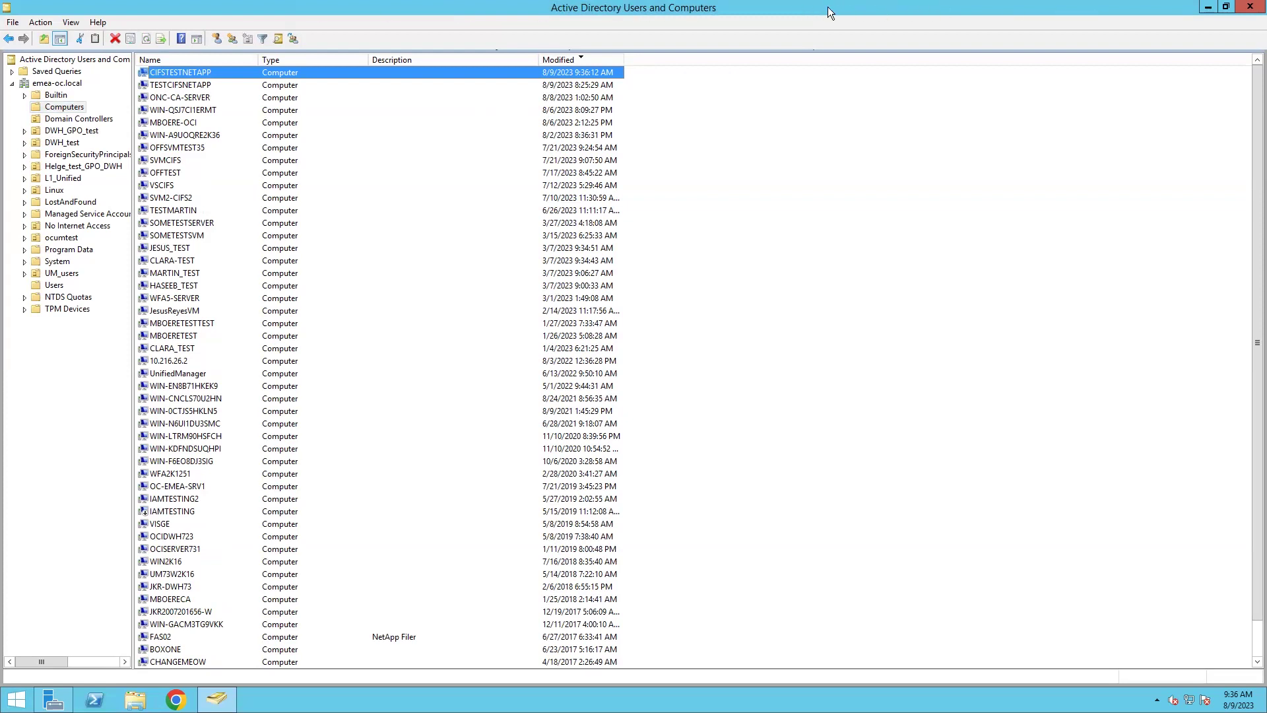
- Open Cifs_ontap's details and check the SMB server name CIFSTESTNETAPP
mouse_move(829, 7)
left_click(765, 8)
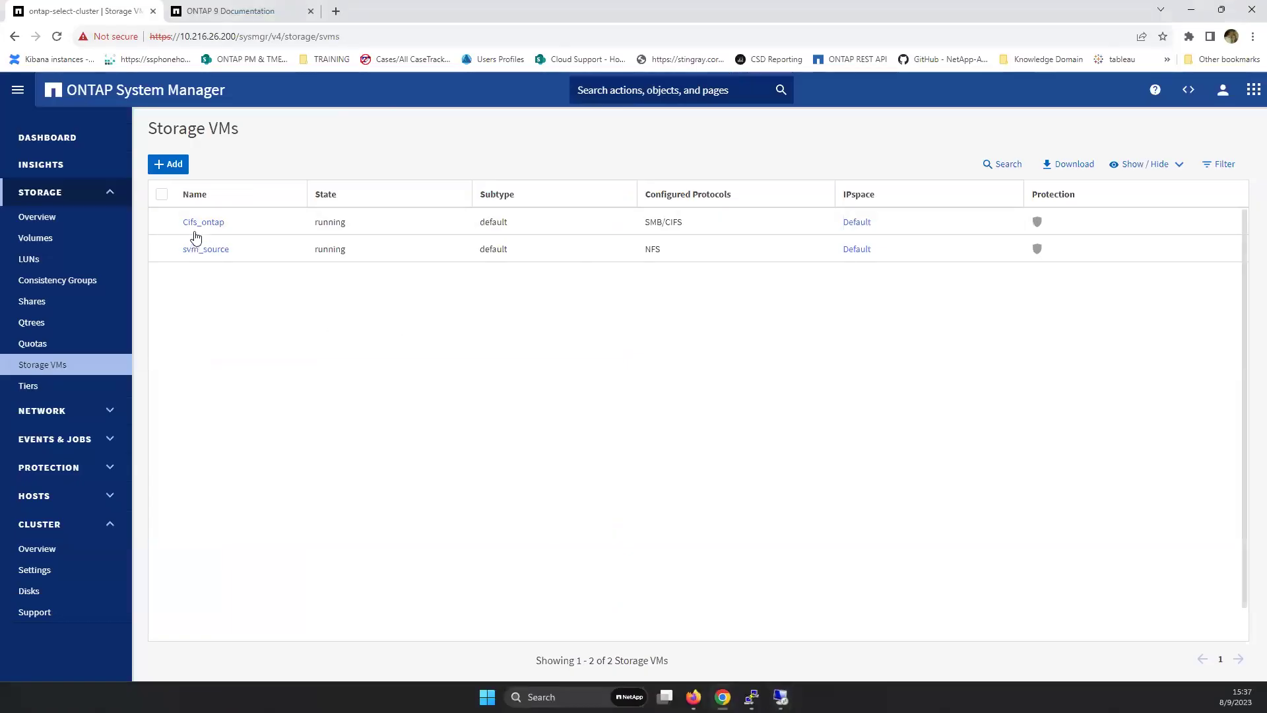
left_click(201, 227)
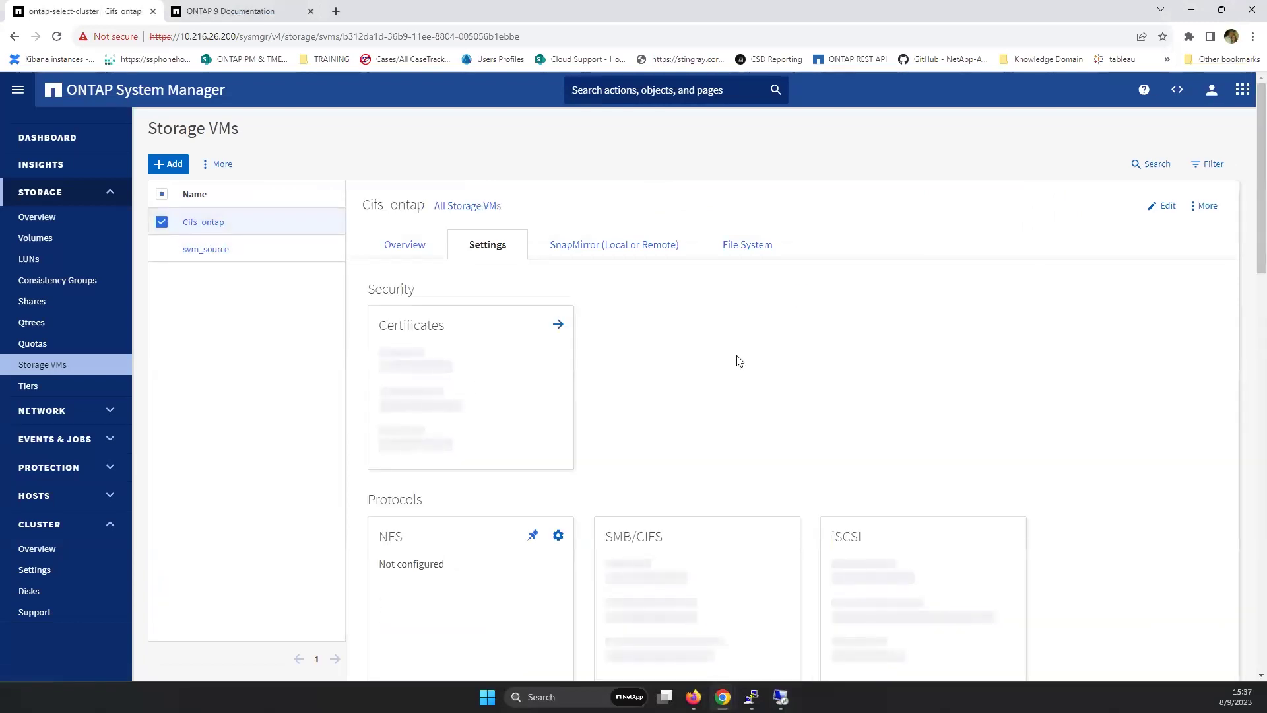
scroll(739, 359, "down", 1)
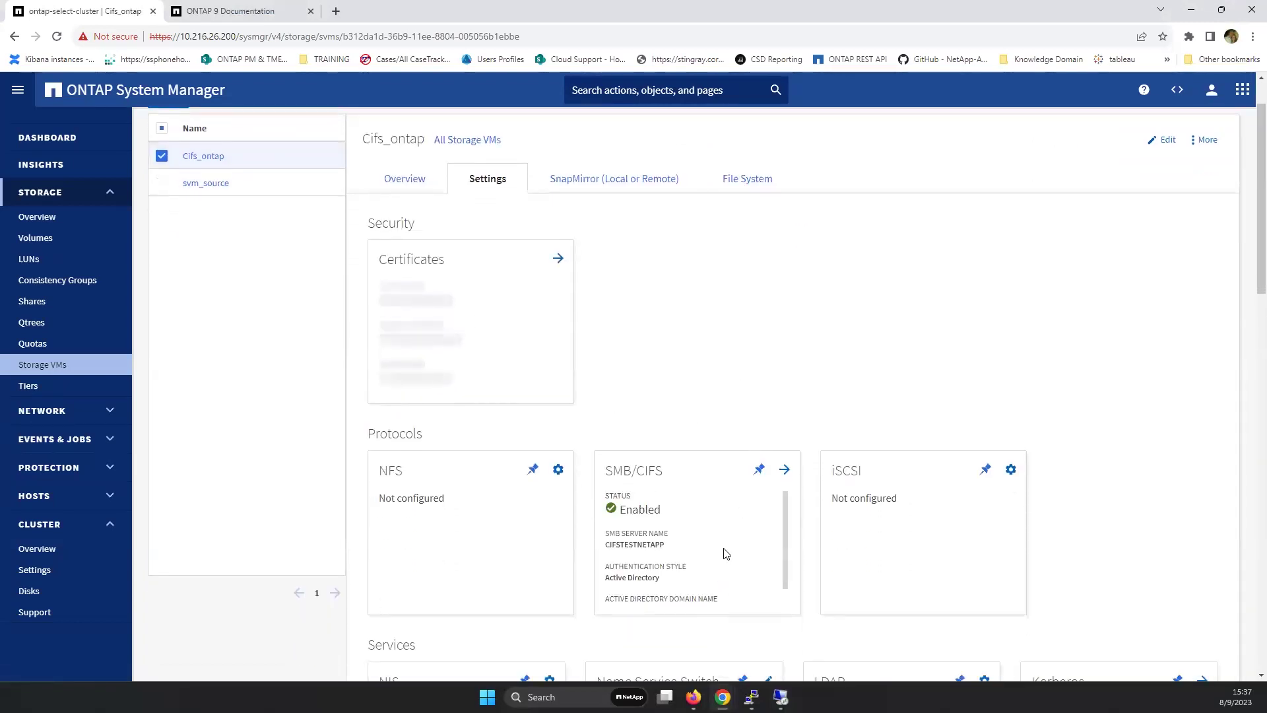
scroll(686, 581, "down", 1)
double_click(629, 477)
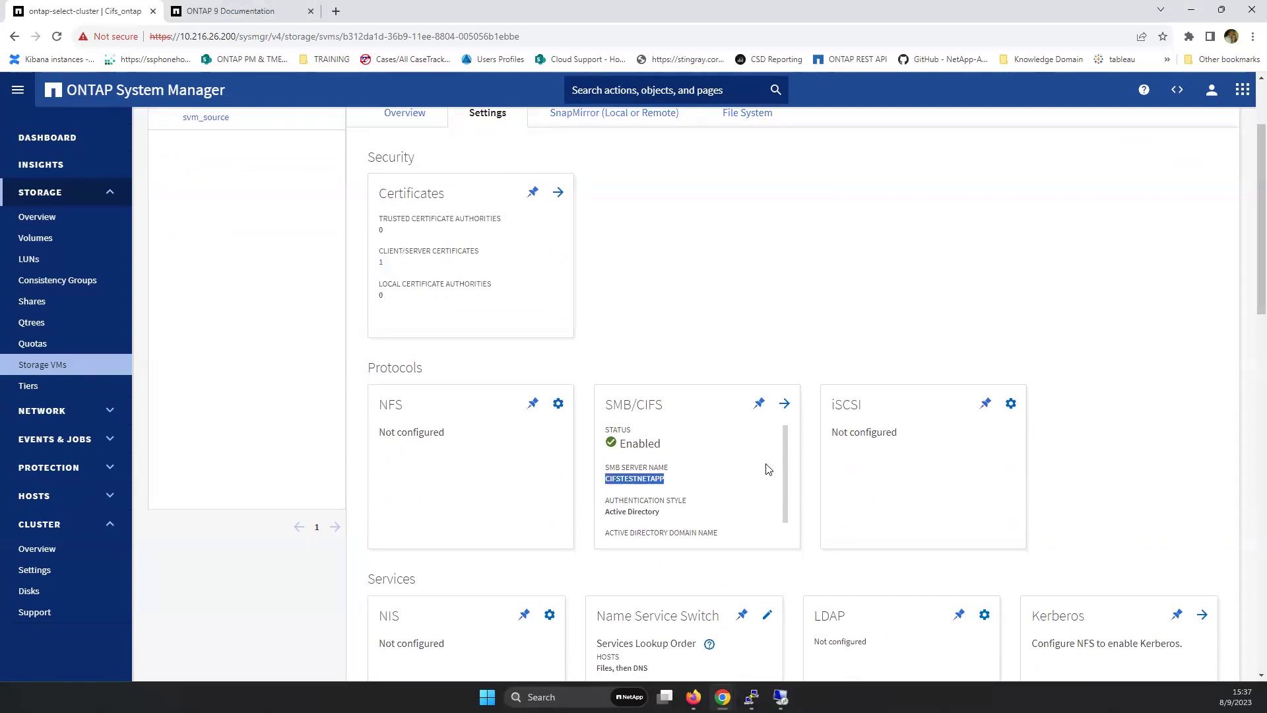
scroll(528, 258, "up", 2)
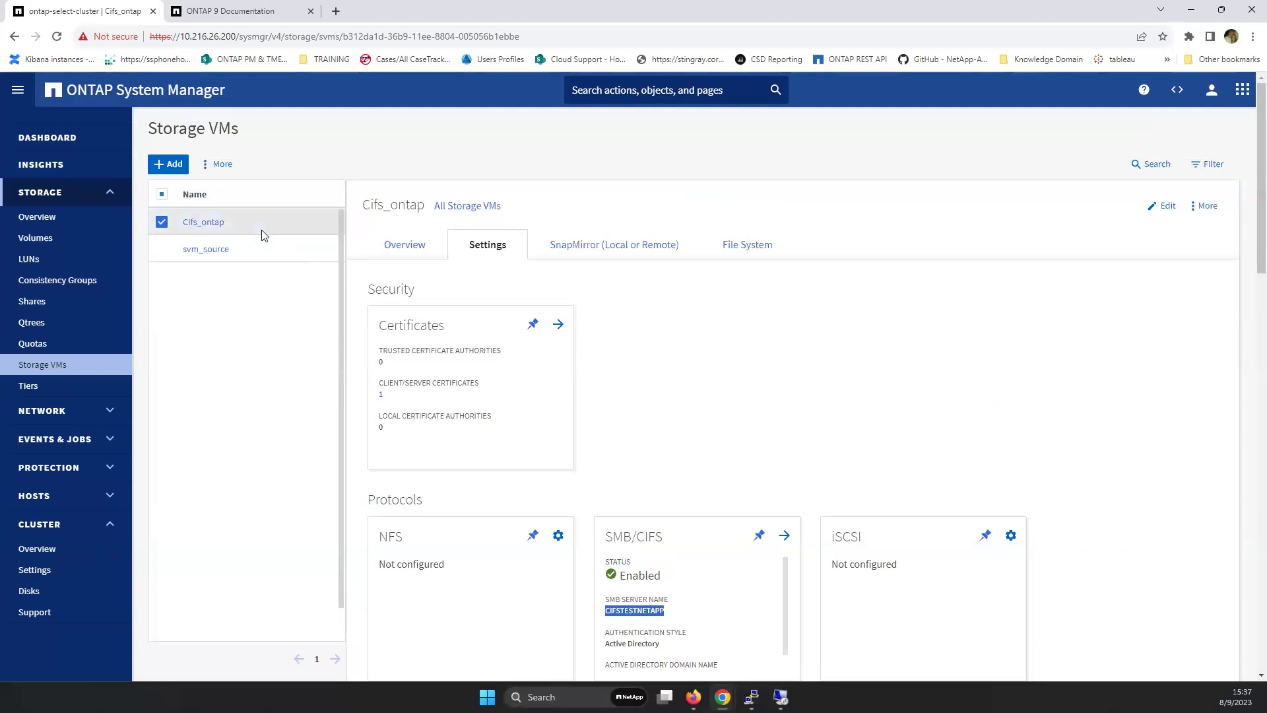
- Check the overview's interface 10.216.26.204, then go to cluster Settings
left_click(414, 250)
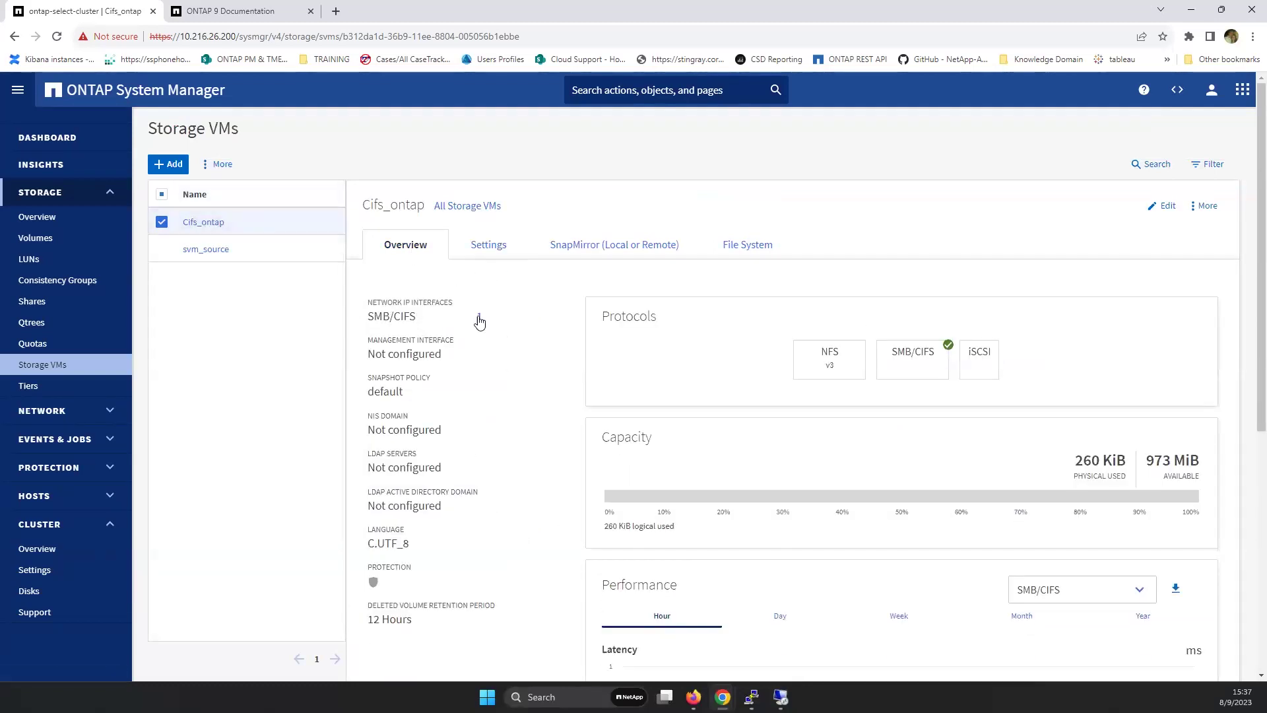
mouse_move(479, 321)
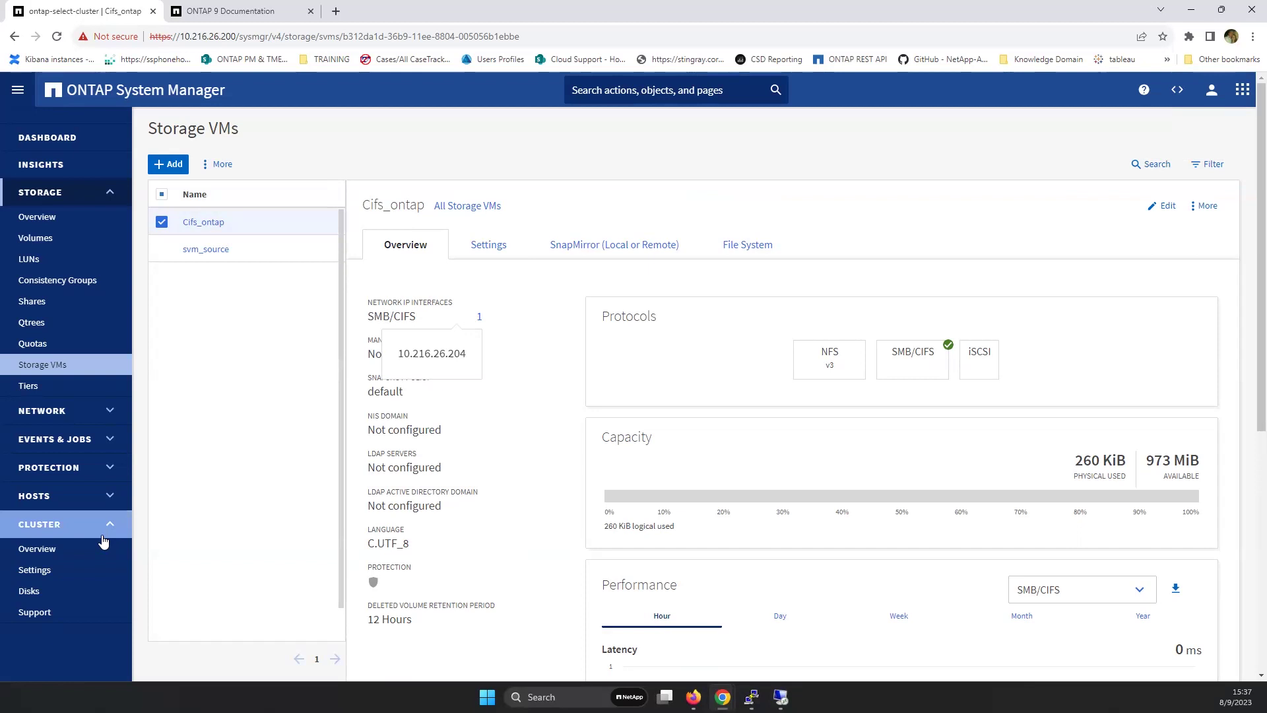
left_click(59, 575)
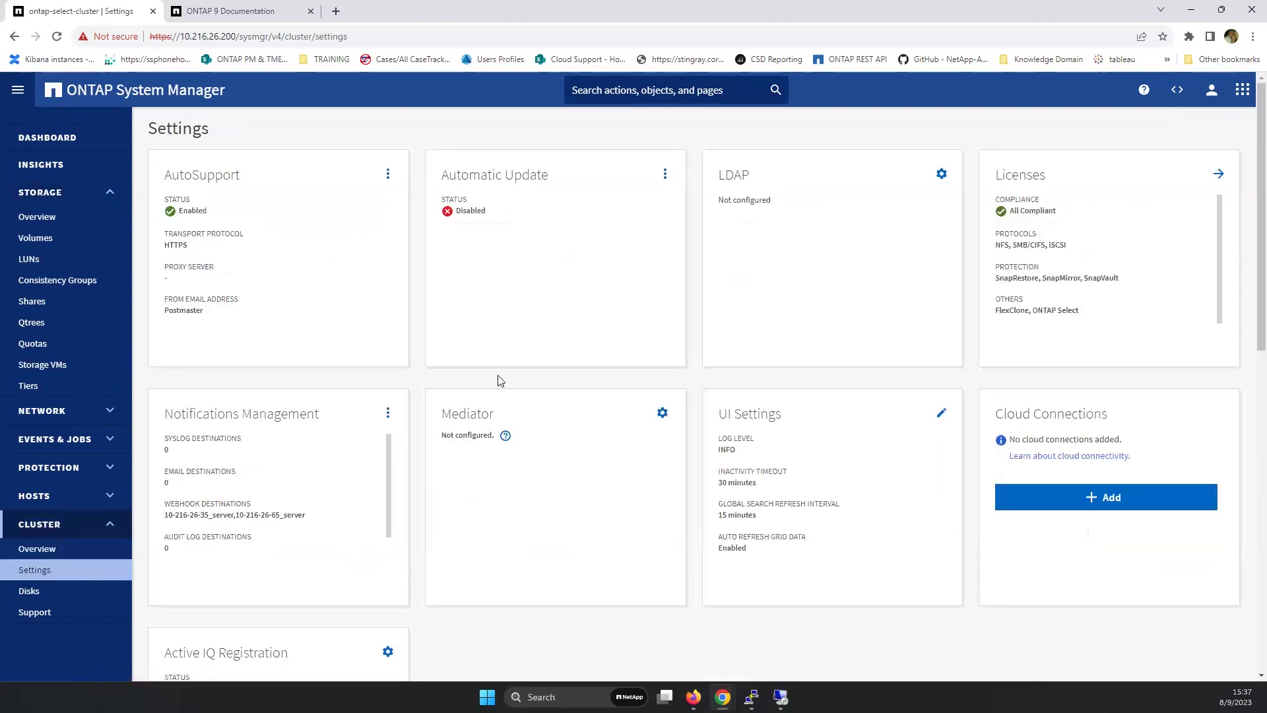
- Open Users and Roles from Security to see the domain admin, admin and autosupport users
scroll(448, 434, "down", 2)
scroll(448, 434, "down", 6)
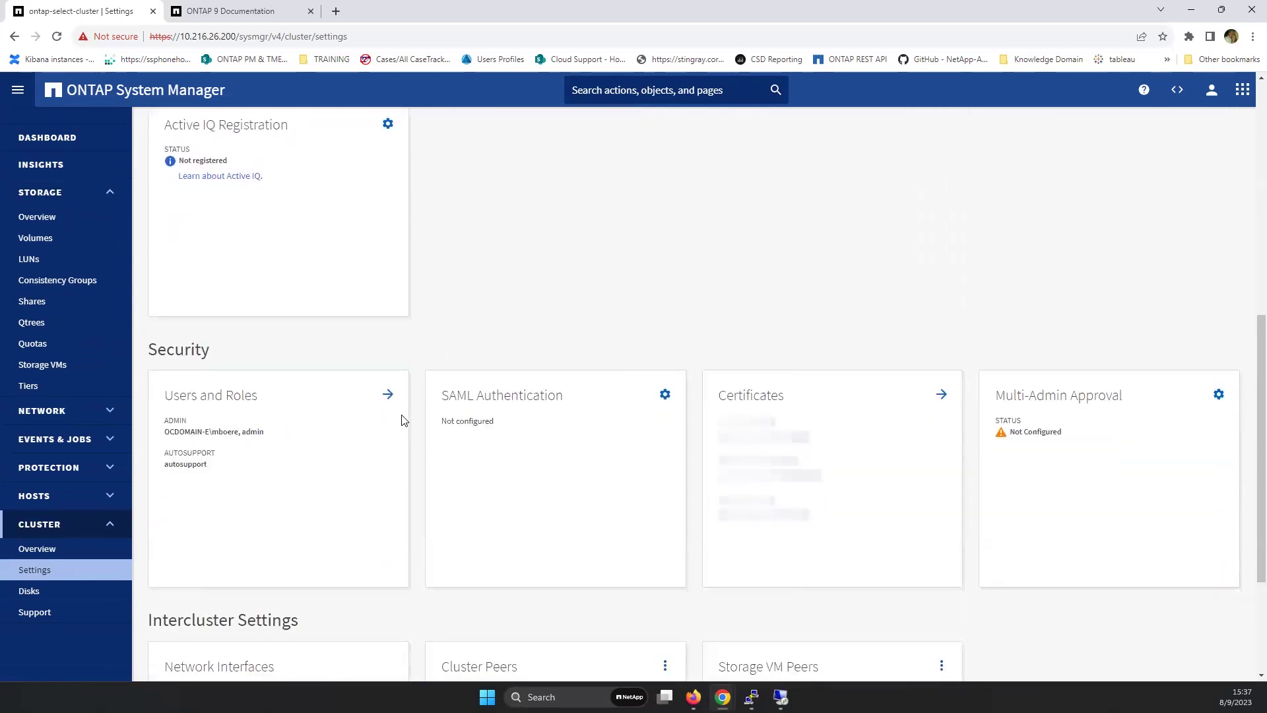
left_click(388, 395)
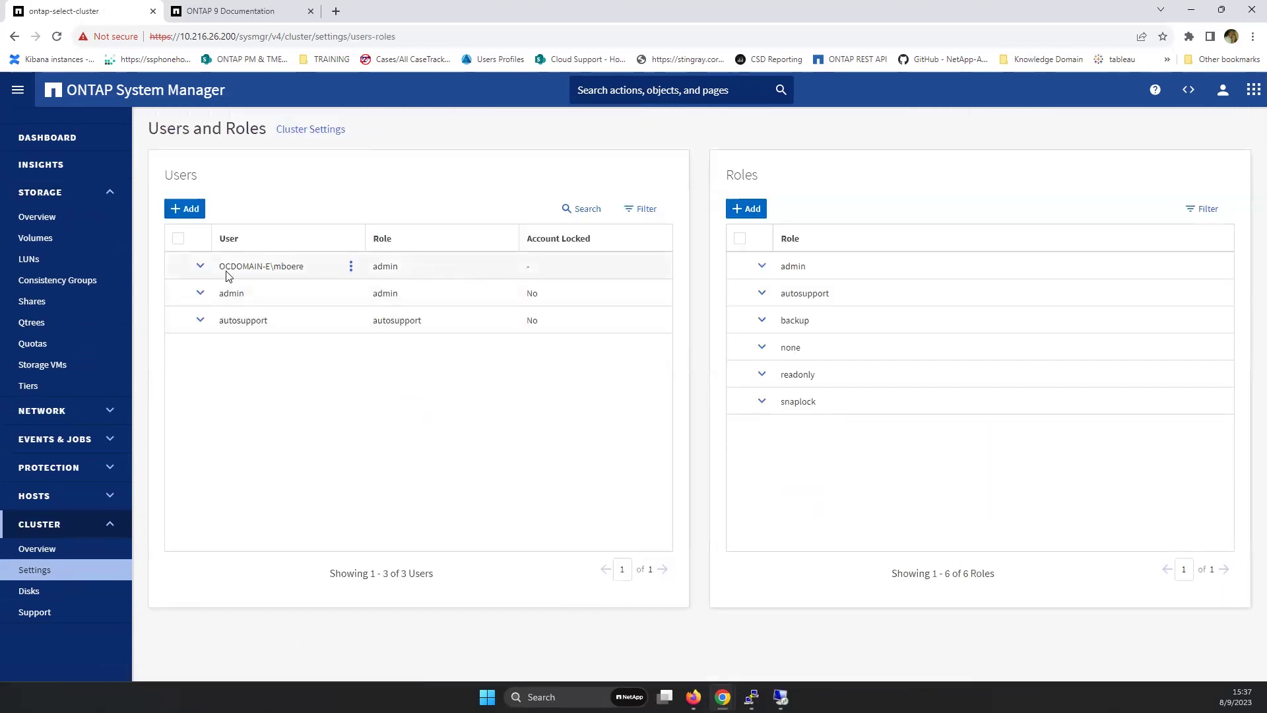
left_click_drag(226, 267, 314, 269)
left_click(351, 433)
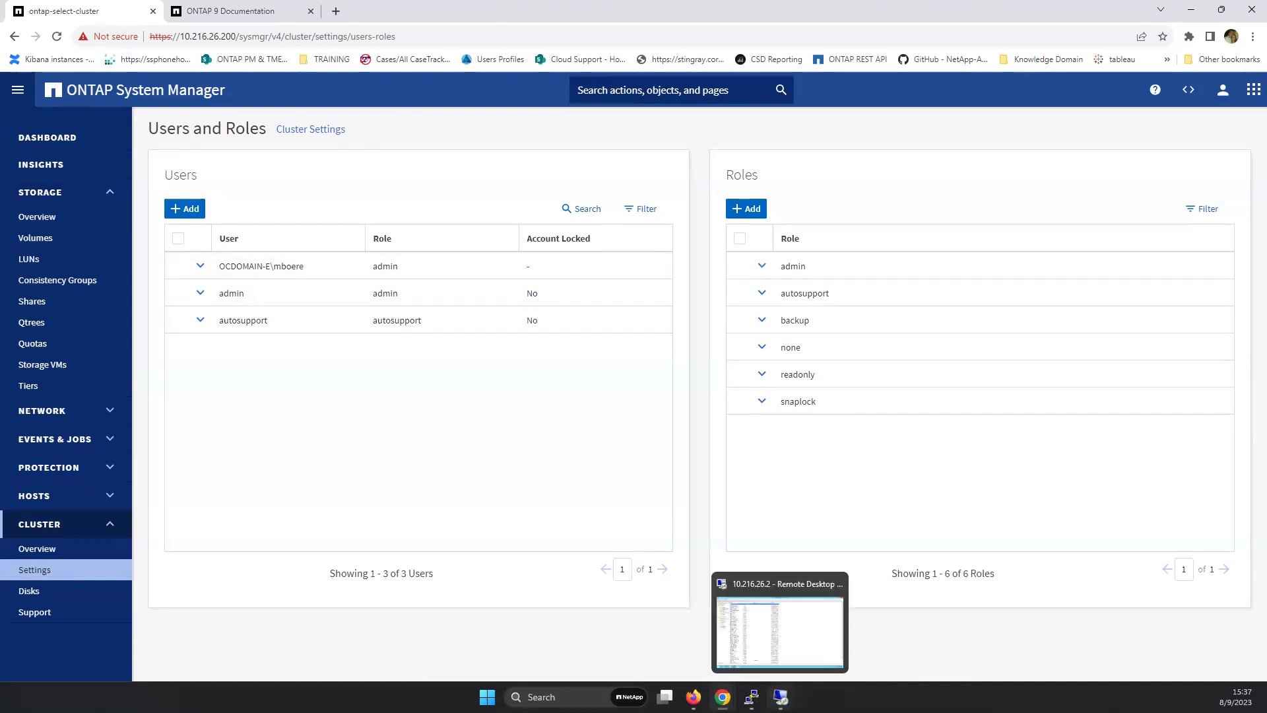
- Back in Active Directory Users and Computers, search the domain's Users list for the domain user's account
left_click(781, 697)
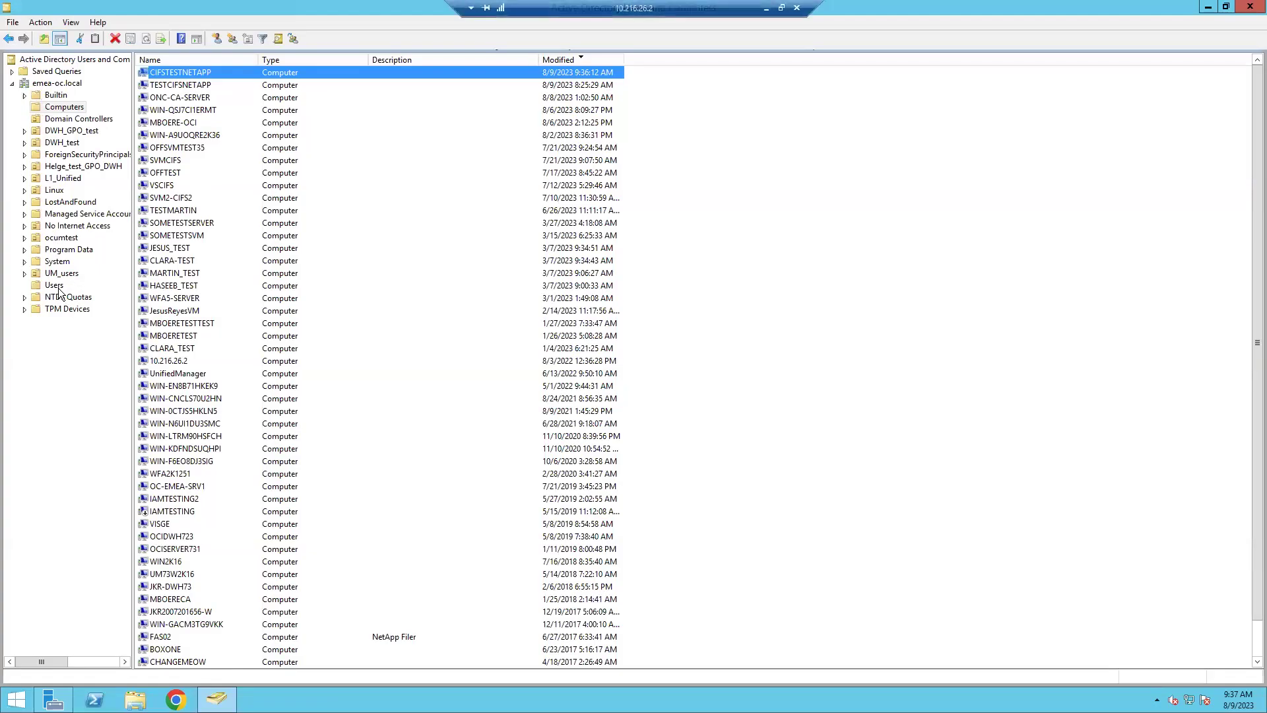
left_click(54, 285)
left_click(197, 282)
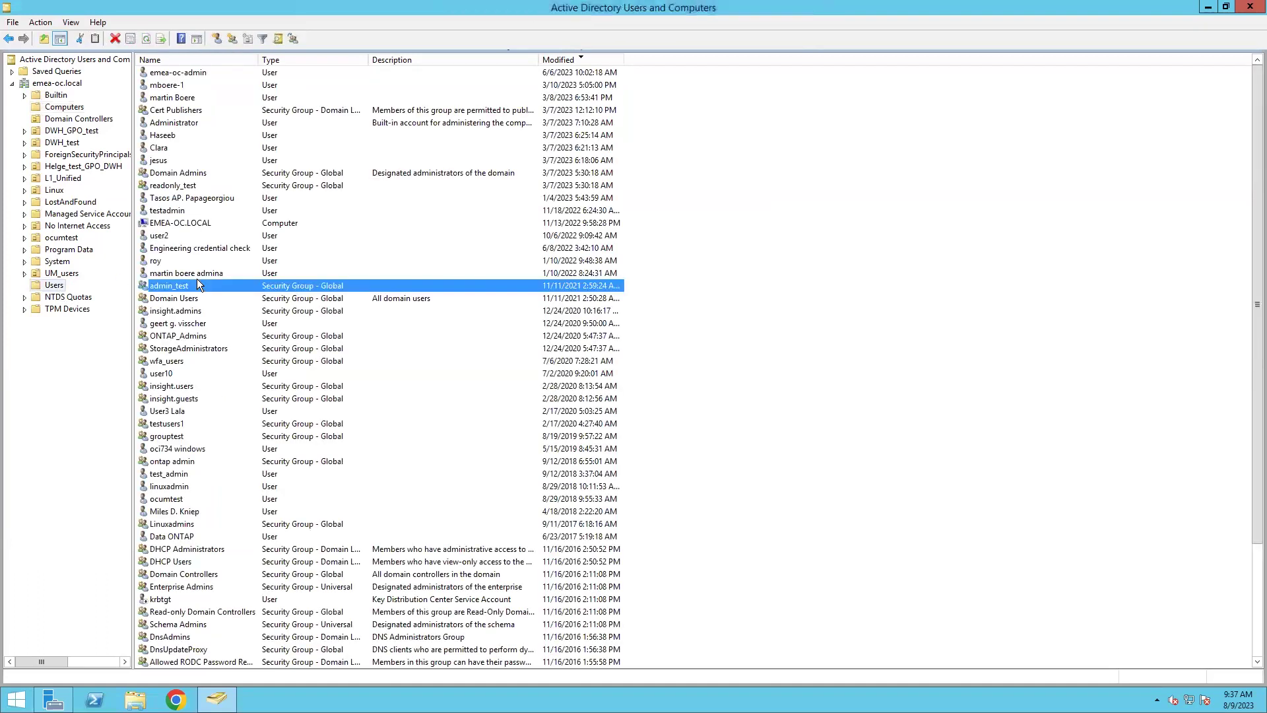
type("mb")
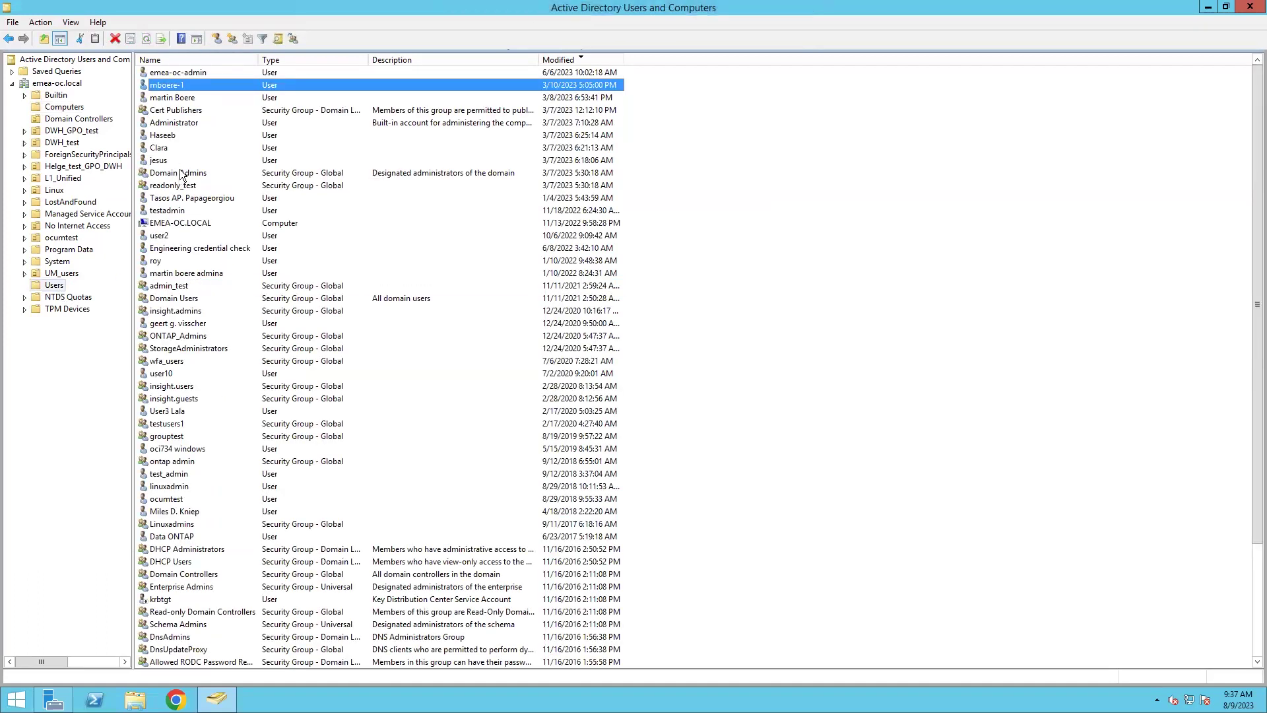
left_click(178, 98)
- Copy the account's pre-Windows logon prefix OCDOMAIN-E\ from its Account details, leaving the account unchanged
double_click(176, 98)
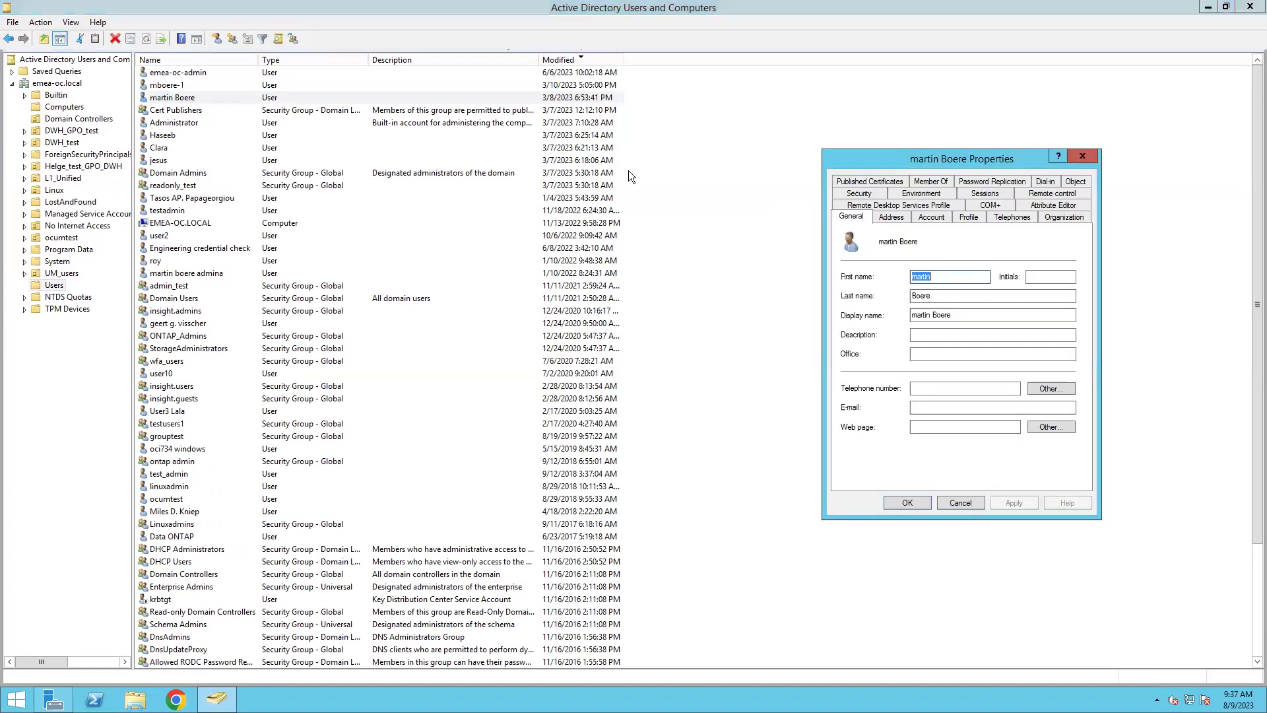
left_click(944, 218)
left_click(1021, 281)
key("shift+Tab")
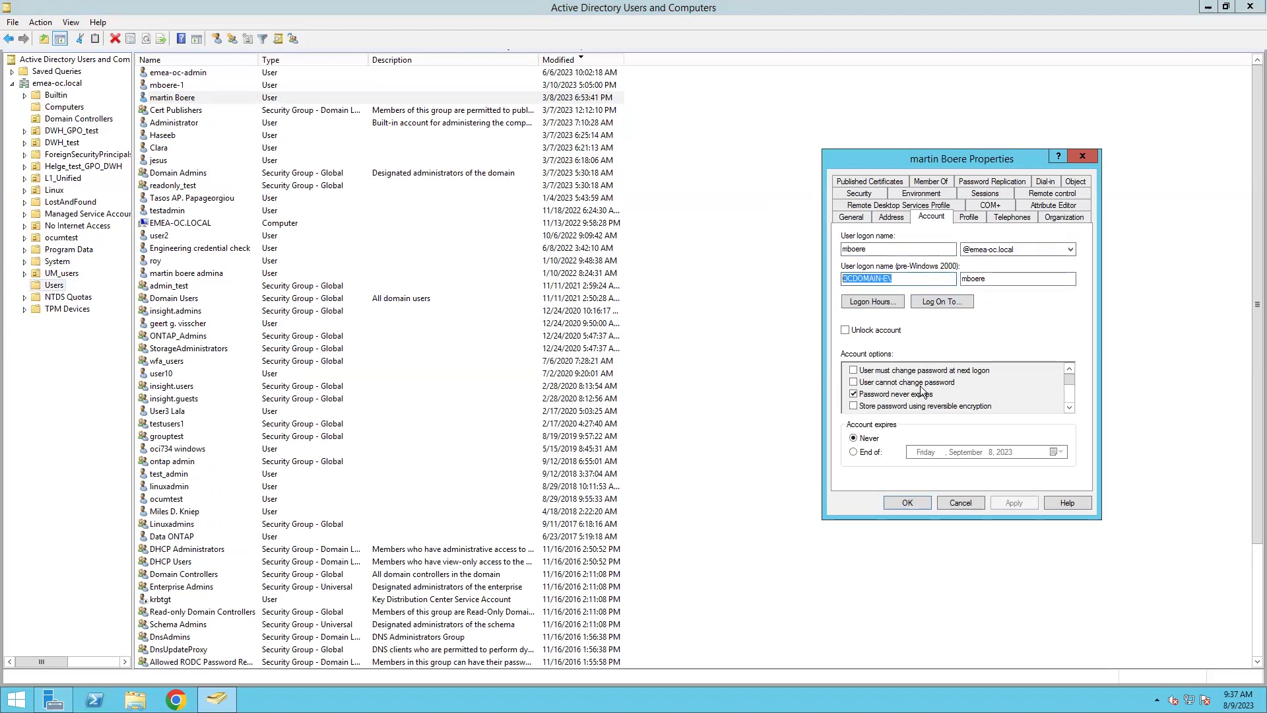
left_click(961, 503)
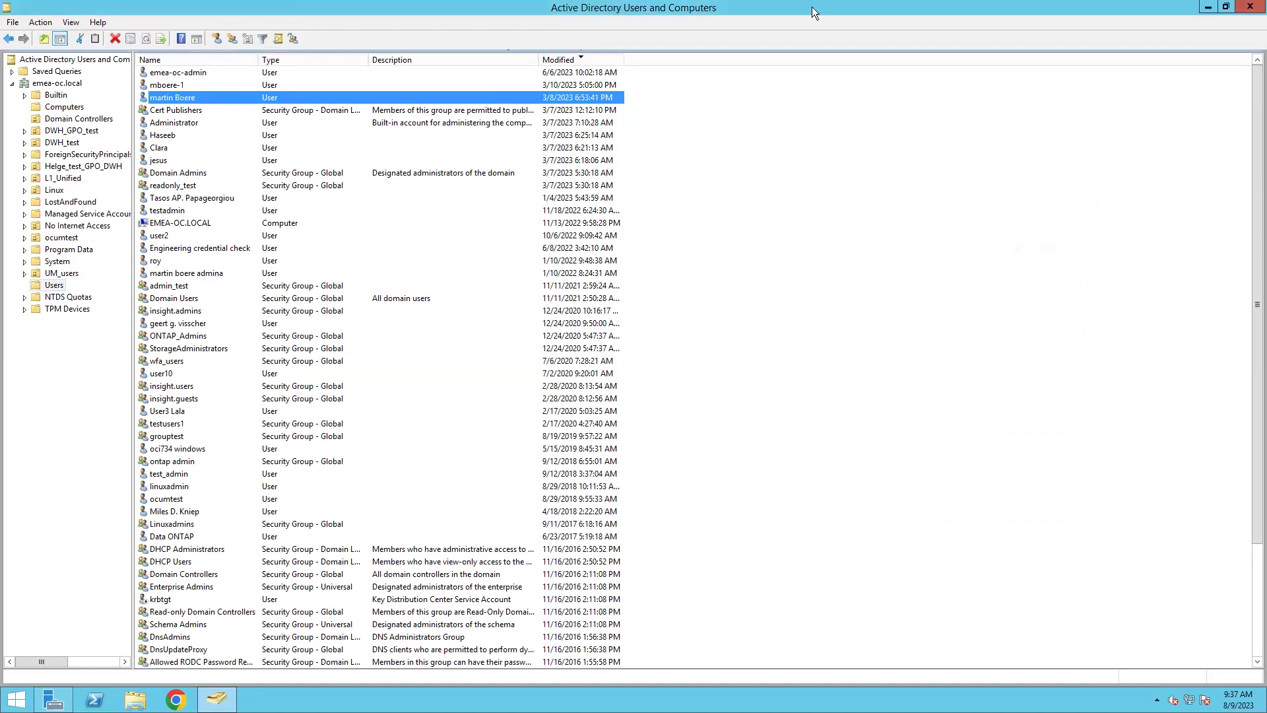
- Sign out of System Manager in the local browser
left_click(767, 10)
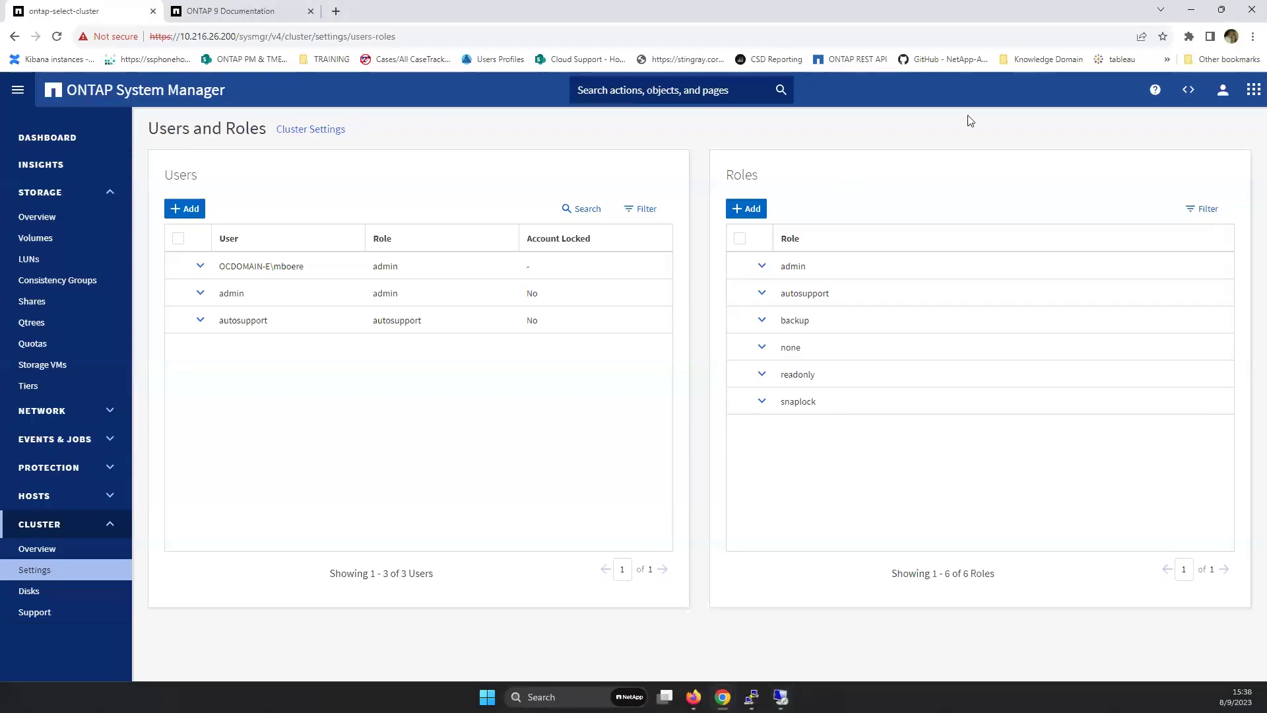
left_click(1223, 90)
left_click(1160, 173)
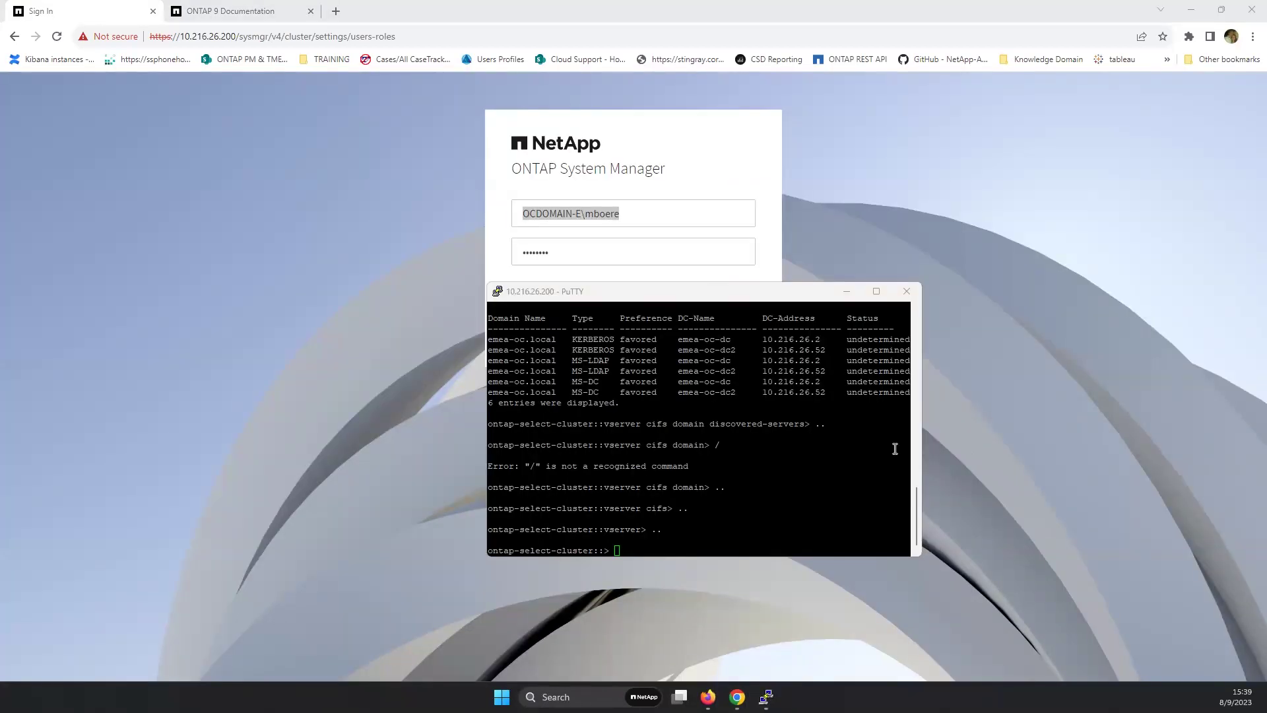
- In PuTTY, run 'sec login domain-tunnel show' to confirm no domain tunnel exists
left_click(734, 532)
type("sec ")
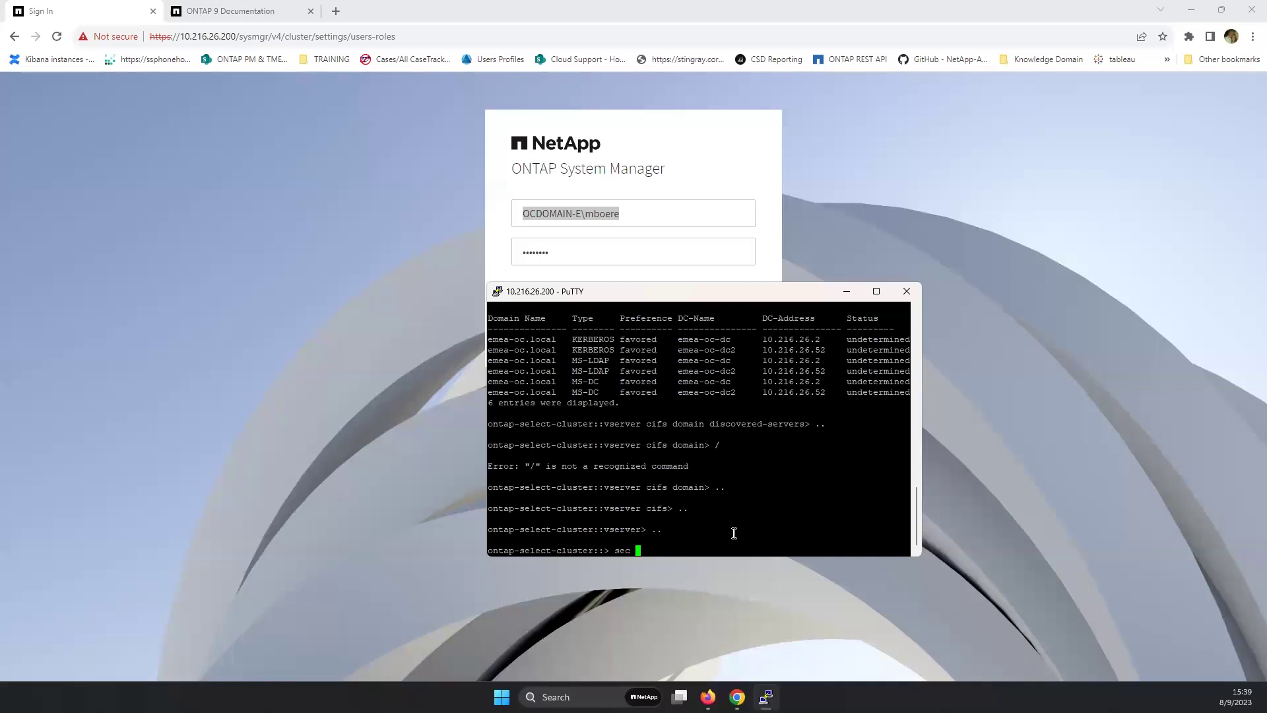
type("login domain-tunnel")
key("Tab")
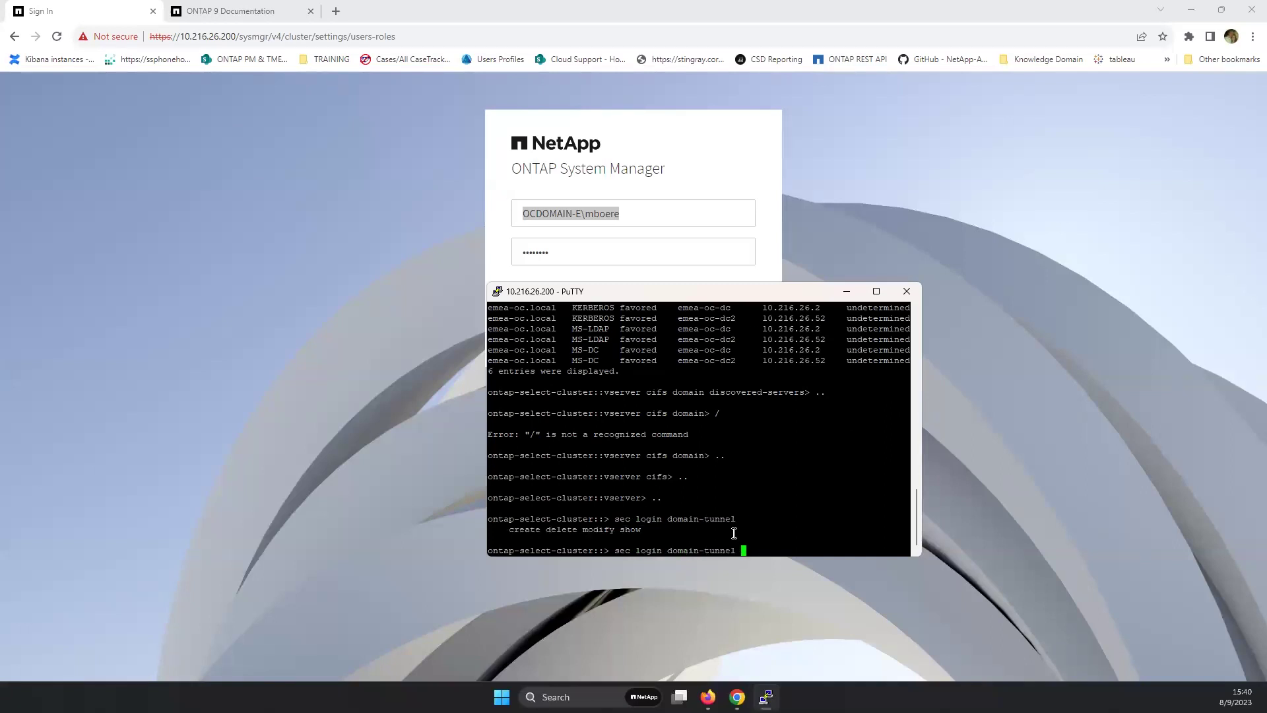
type("show")
key("Return")
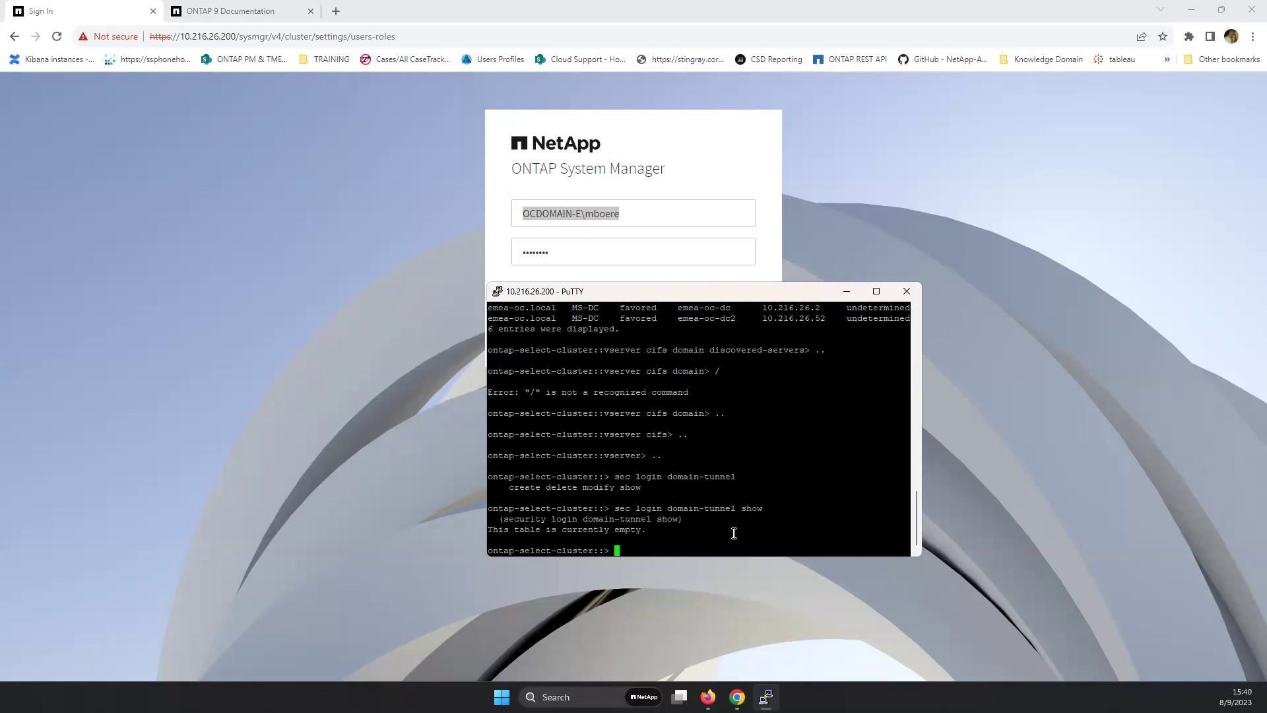
- Run 'sec login domain-tunnel create -vserver Cifs_ontap' to make Cifs_ontap the domain tunnel
key("Up")
key("BackSpace")
key("BackSpace")
key("BackSpace")
key("BackSpace")
key("BackSpace")
type("?")
type("create -vserver ")
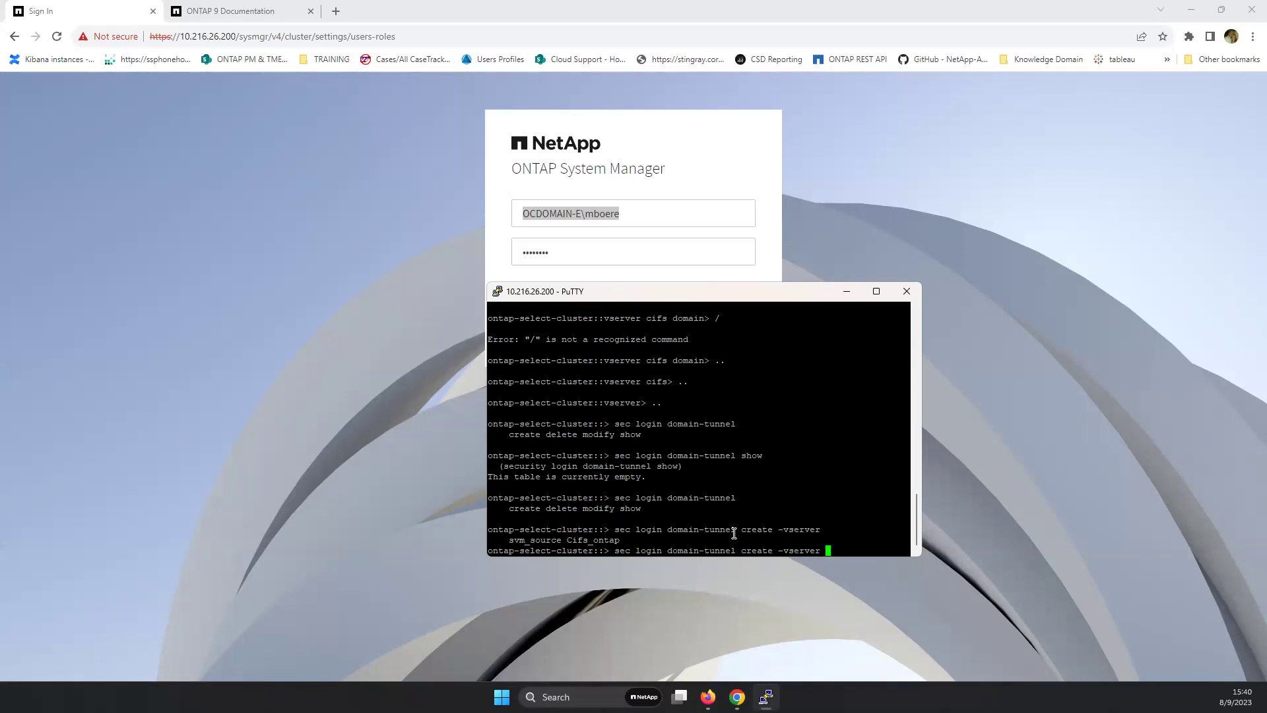
type("?Cif")
key("Tab")
key("Return")
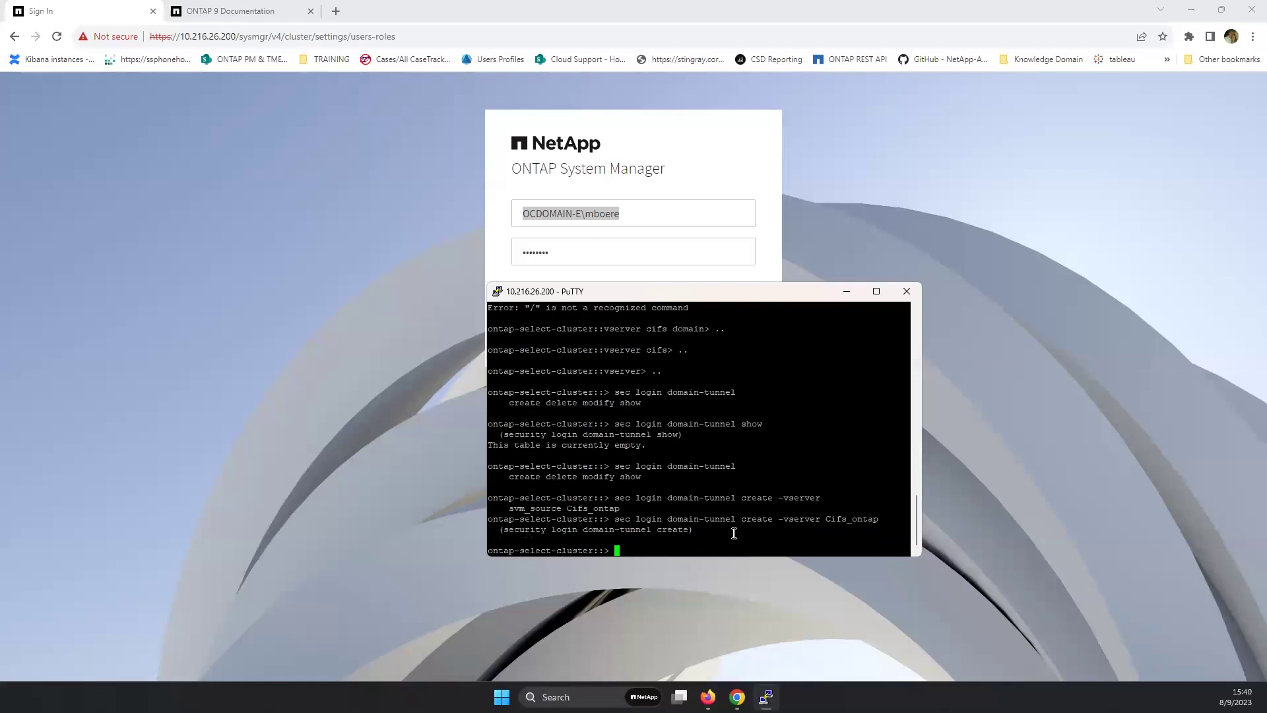
- Sign in as the domain user and expand its row to show HTTP, ONTAPI and SSH using Active Directory Domain
left_click(704, 164)
left_click(634, 303)
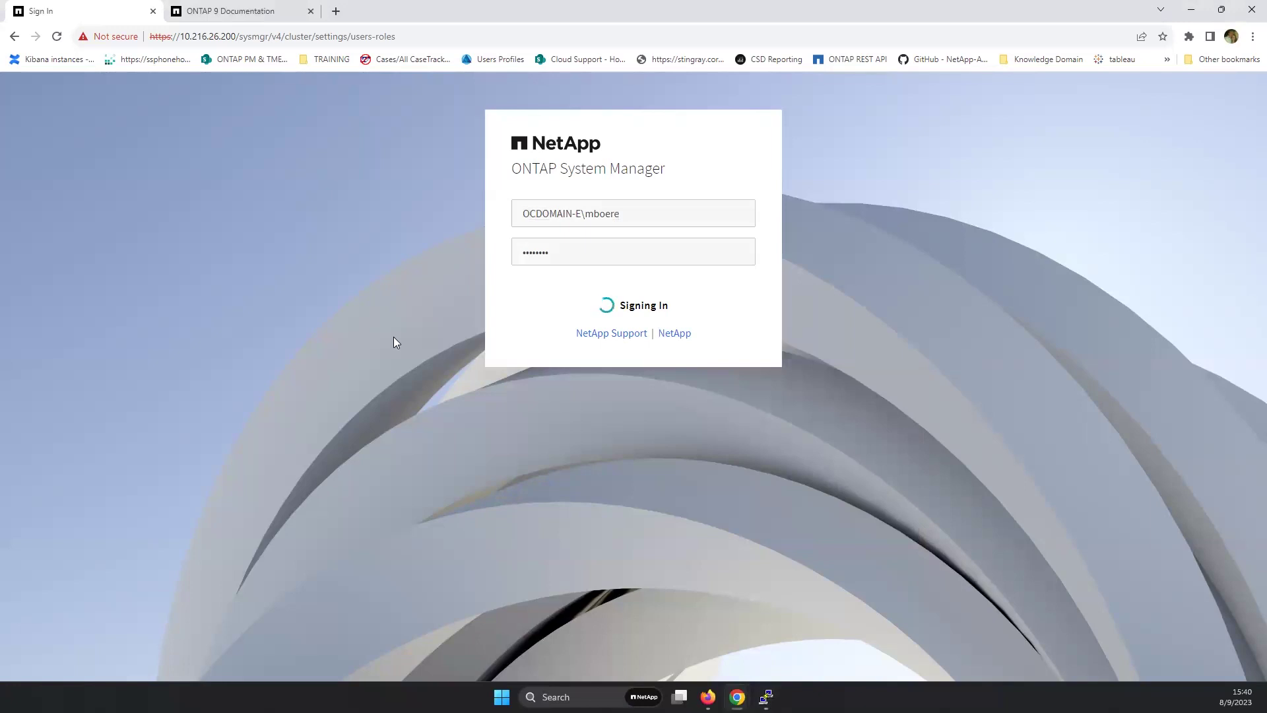
scroll(396, 341, "down", 2)
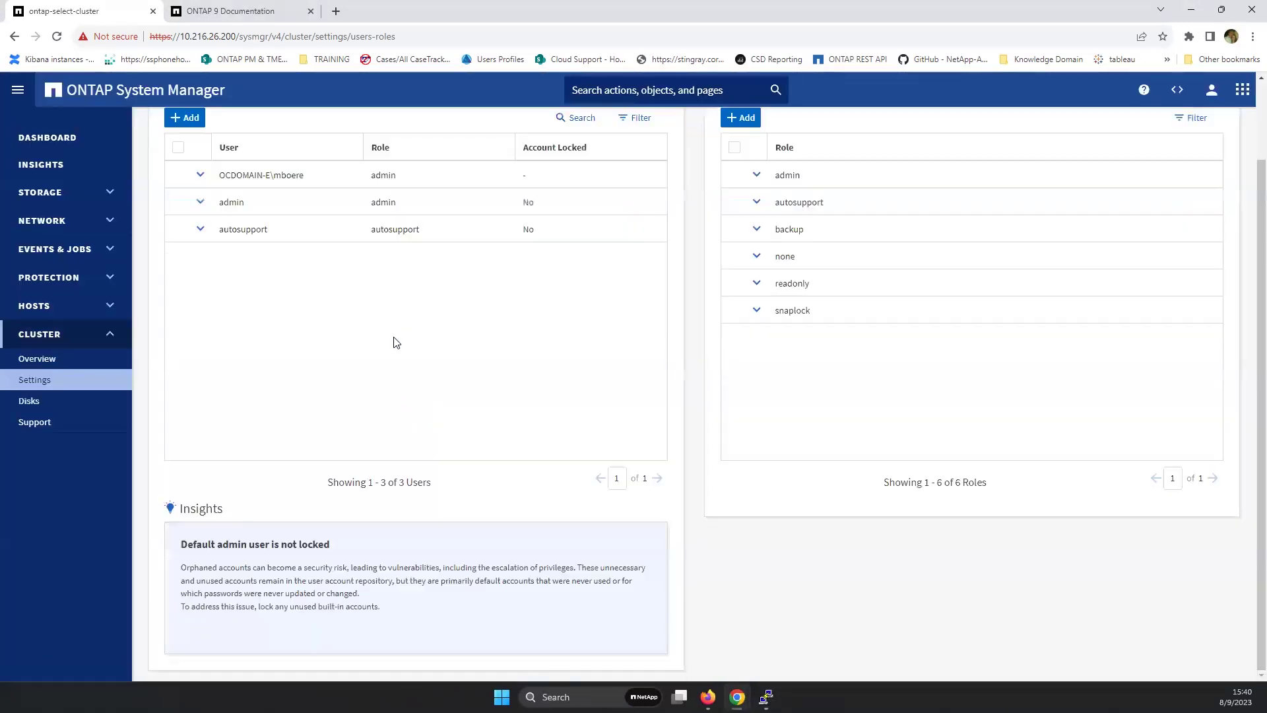
left_click(200, 175)
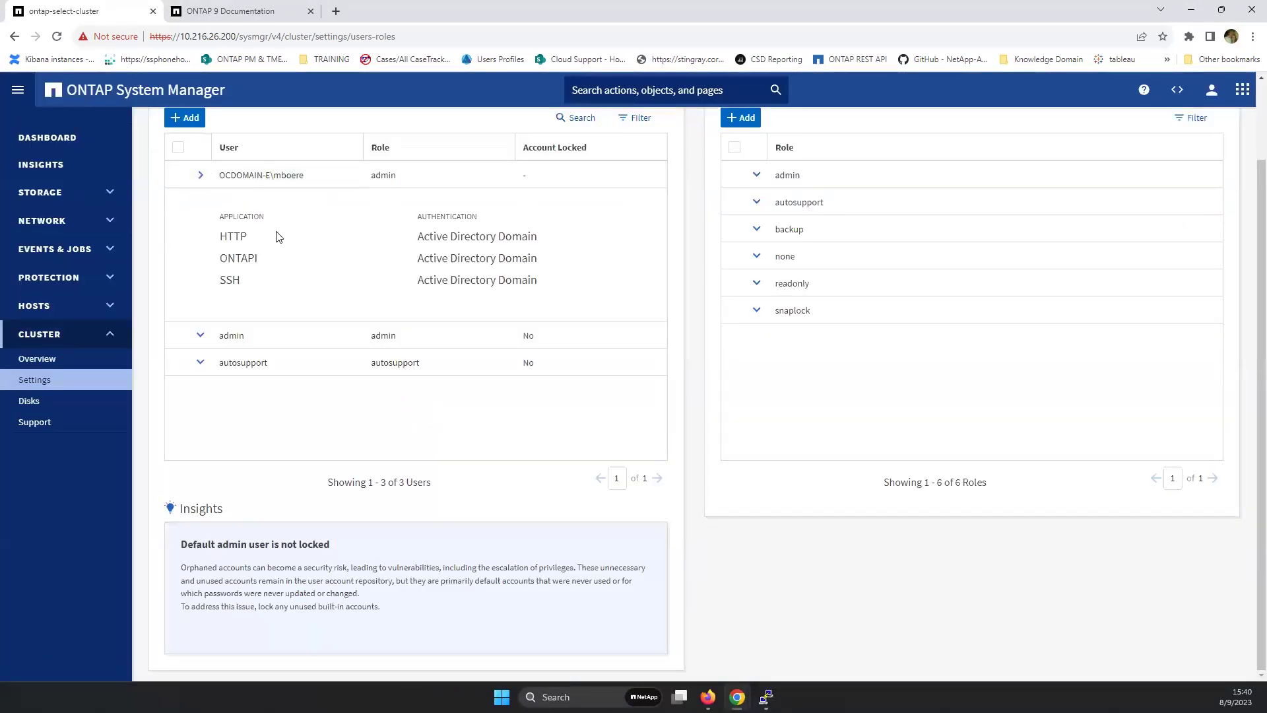
double_click(246, 261)
double_click(231, 281)
right_click(765, 697)
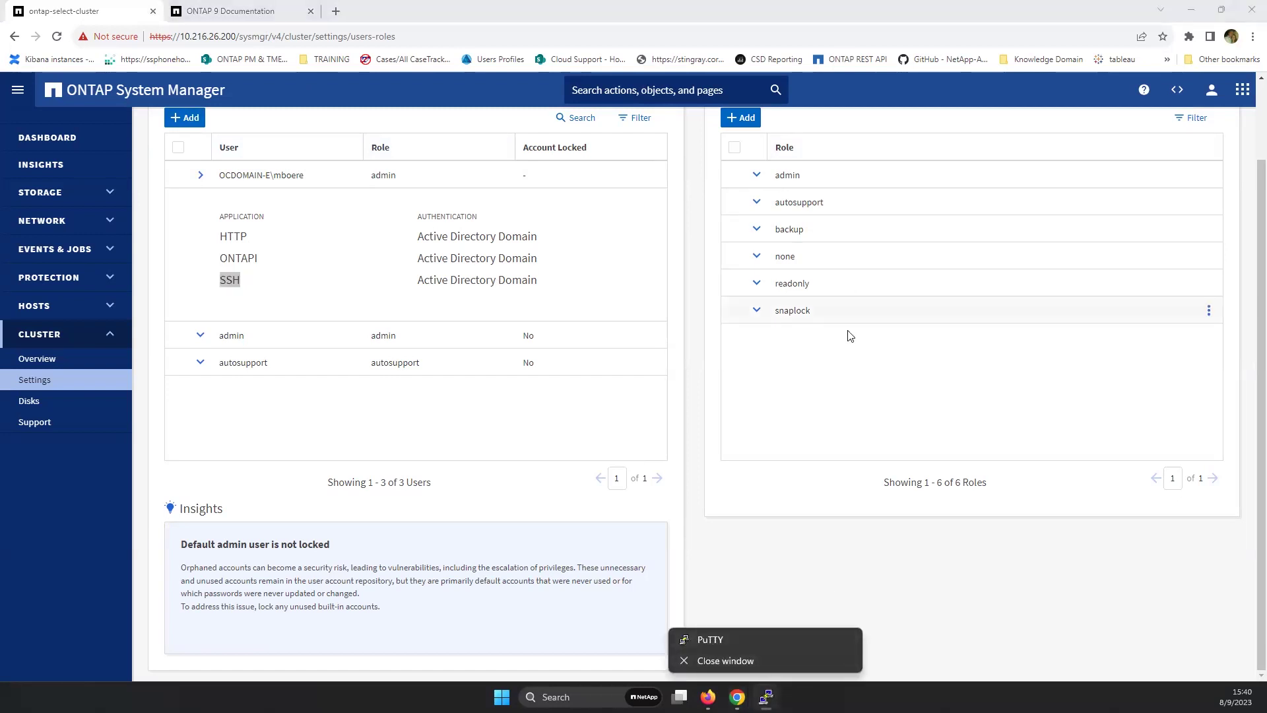
left_click(706, 640)
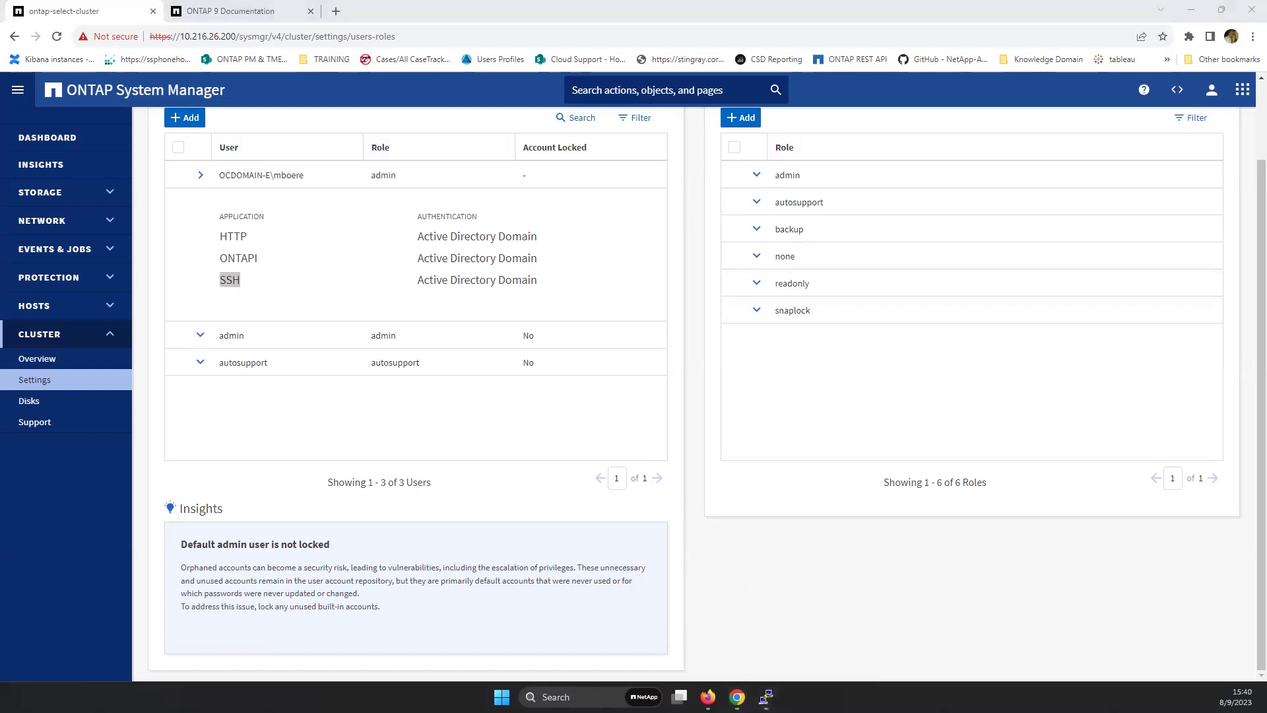
- SSH to 10.216.26.200 and log in as the OCDOMAIN-E\ domain user with its password
type("10.216.26.200")
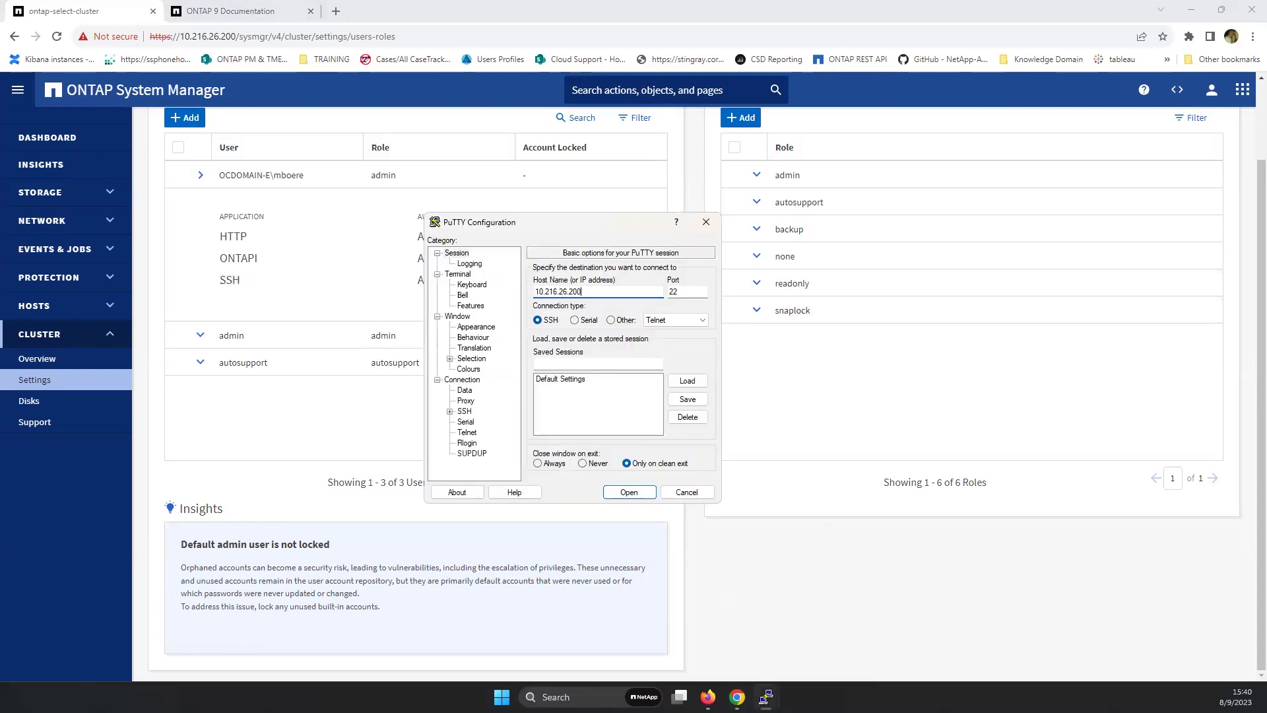
key("Return")
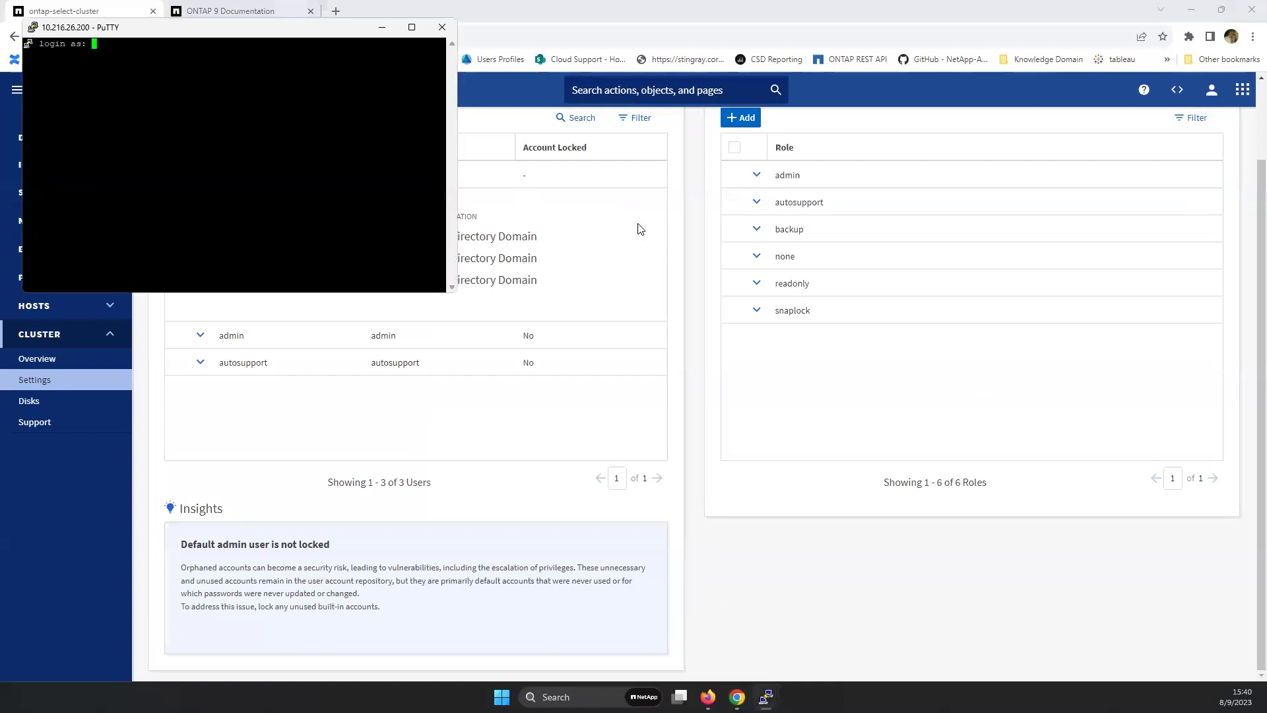
type("ad")
key("BackSpace")
key("BackSpace")
right_click(154, 94)
key("Return")
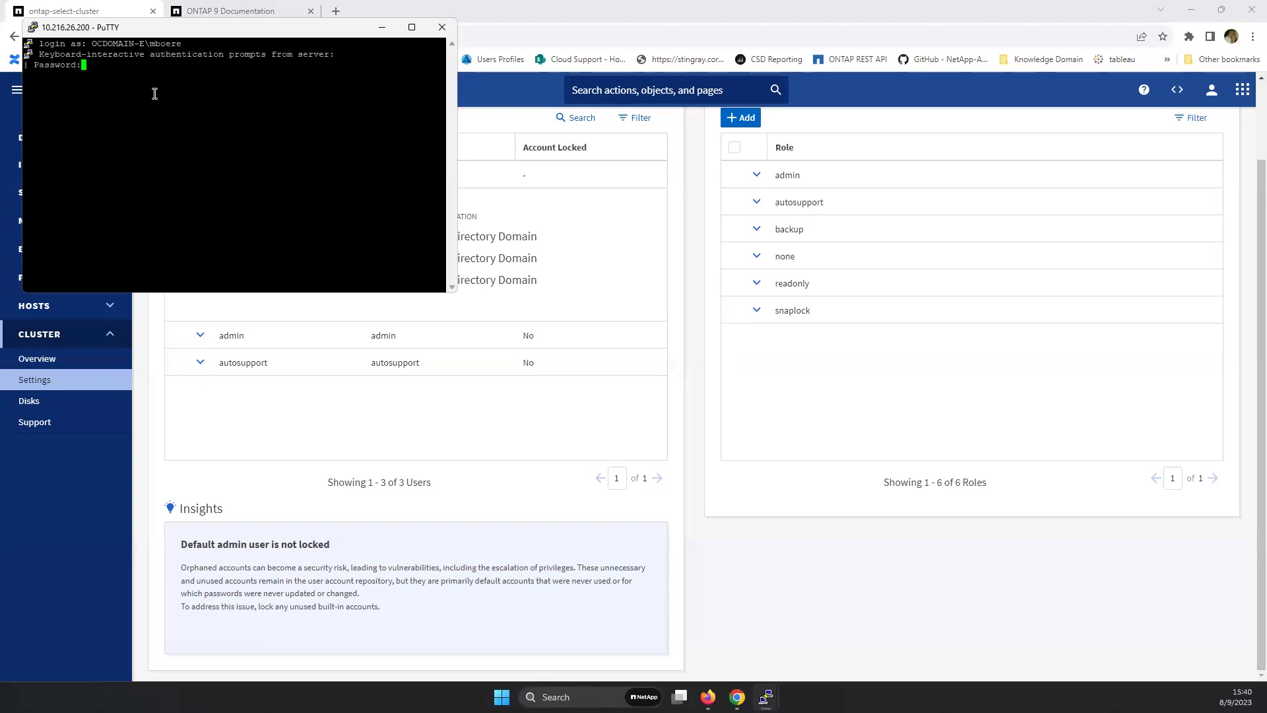
key("Return")
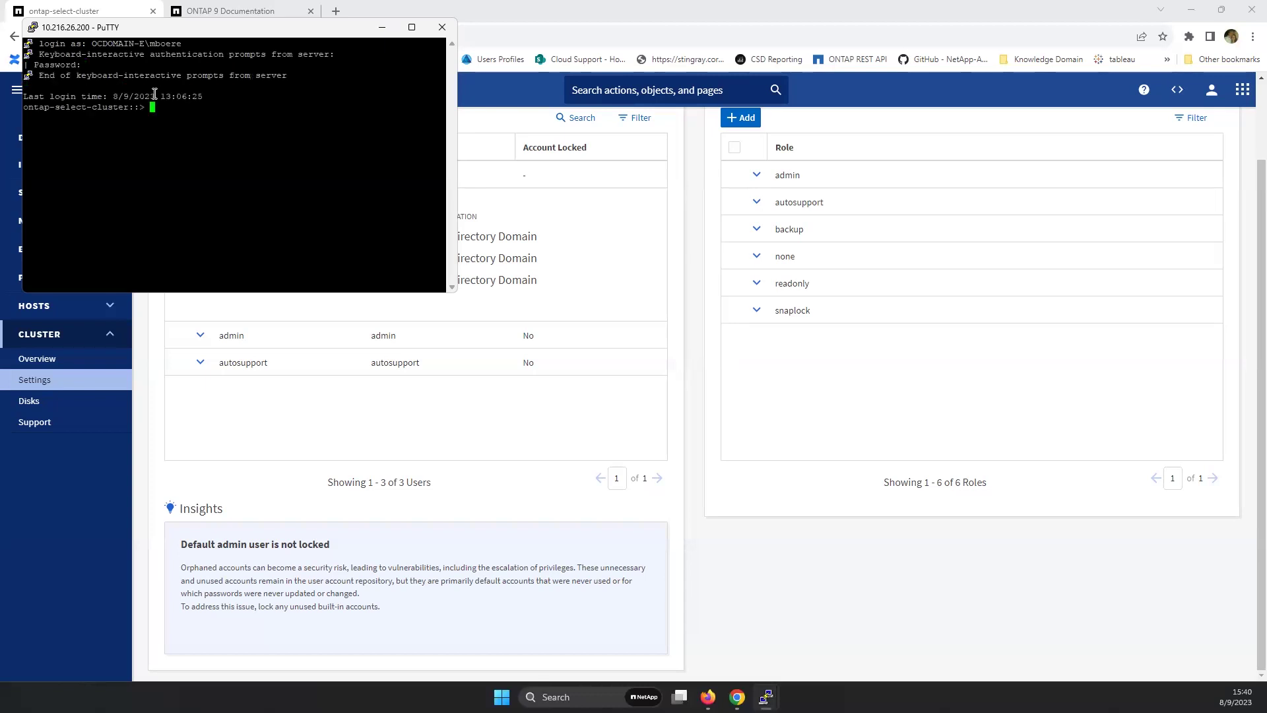
key("Return")
key("Return")
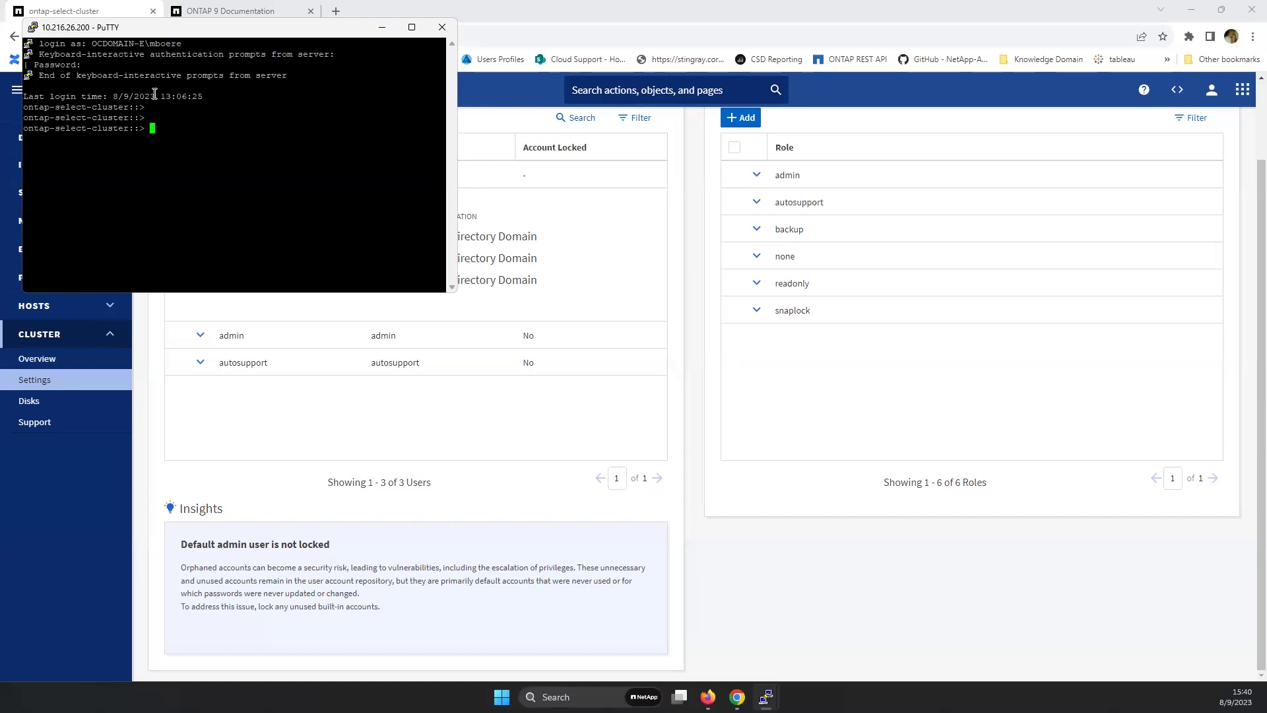